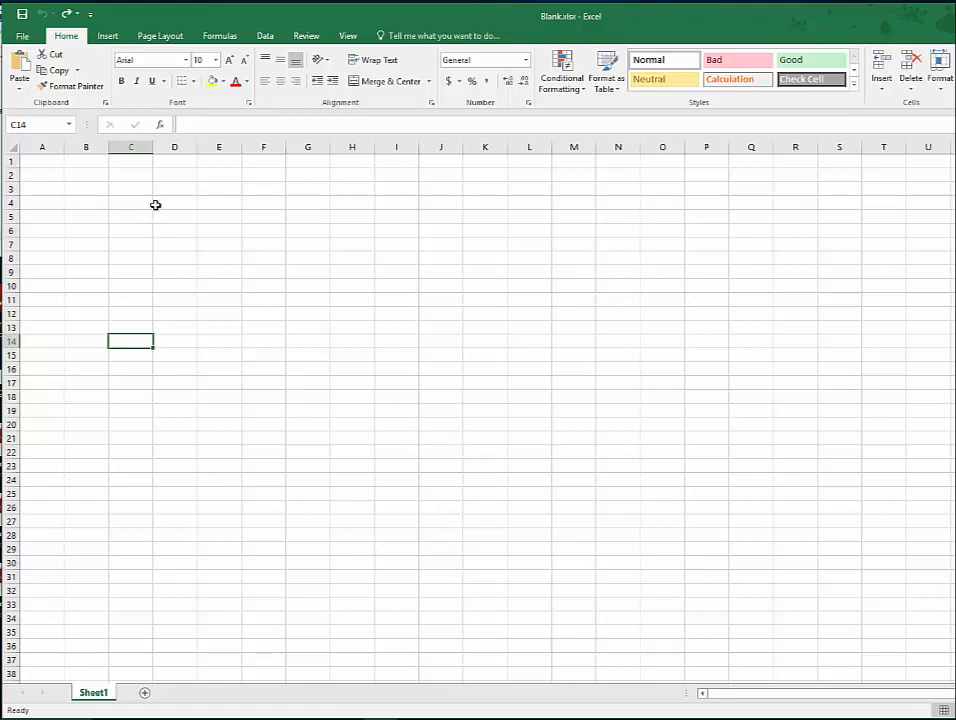
- Highlight whole columns D and B and whole rows 5, 8 and 11 to examine the sheet's column and row layout
left_click(176, 147)
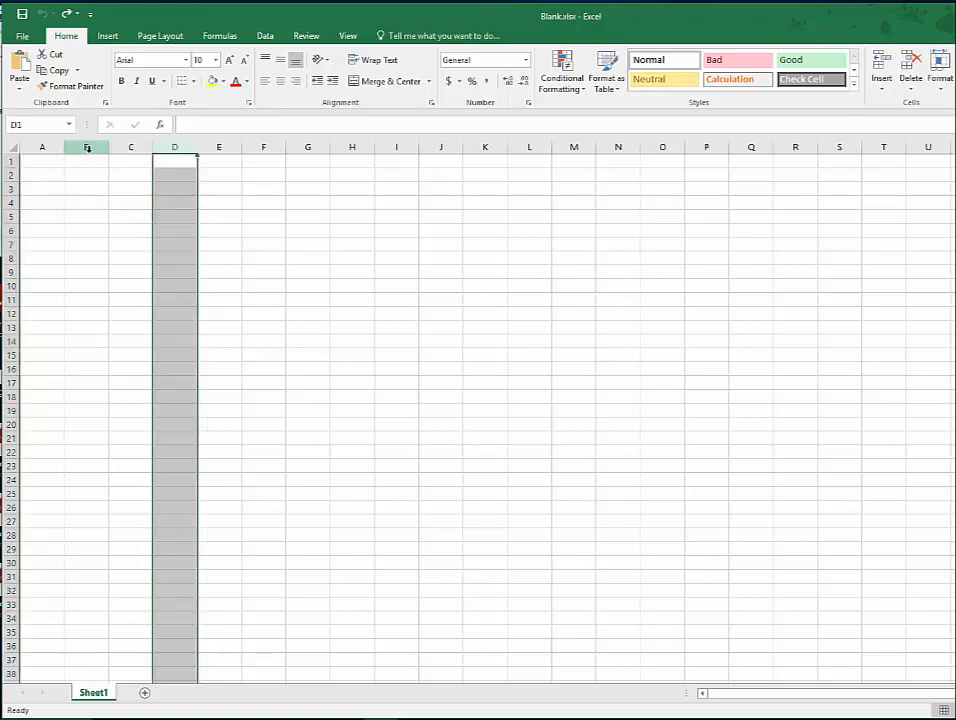
left_click(86, 148)
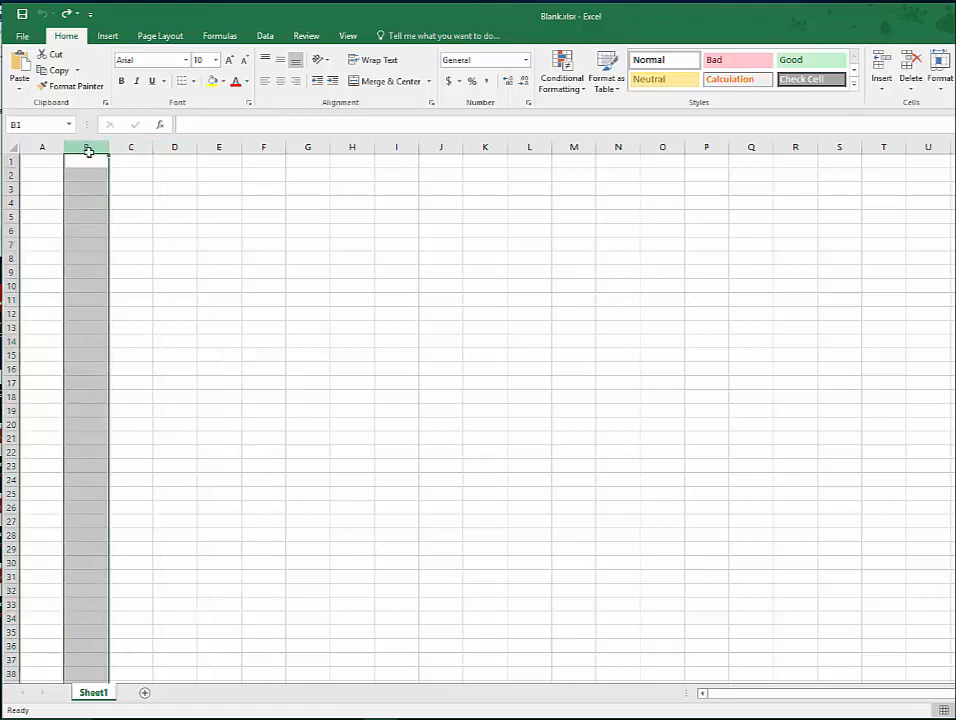
left_click(12, 217)
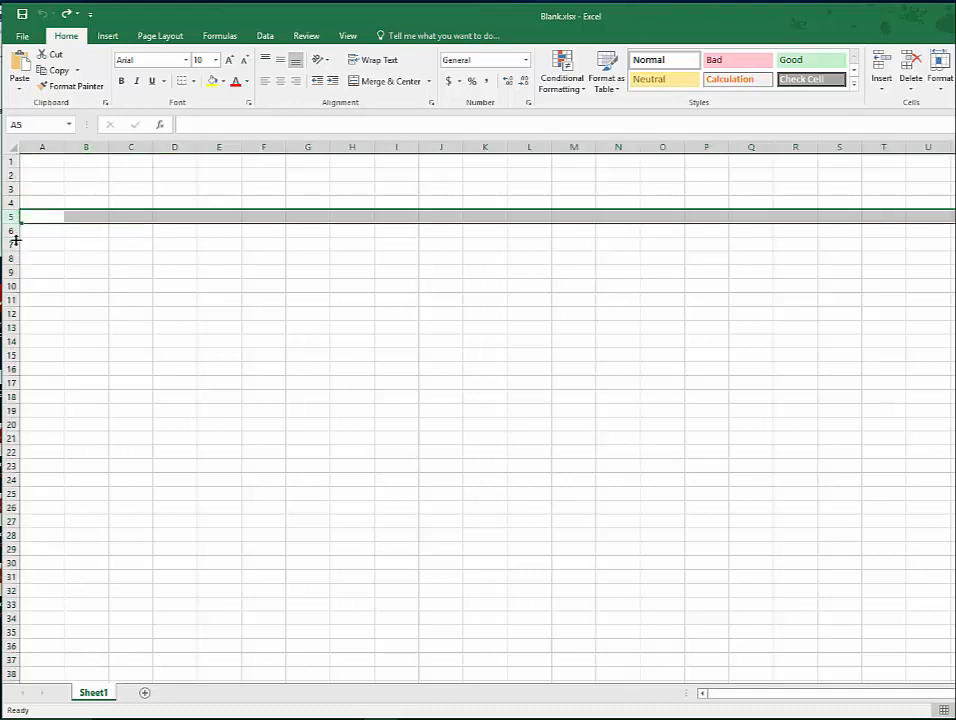
left_click(12, 258)
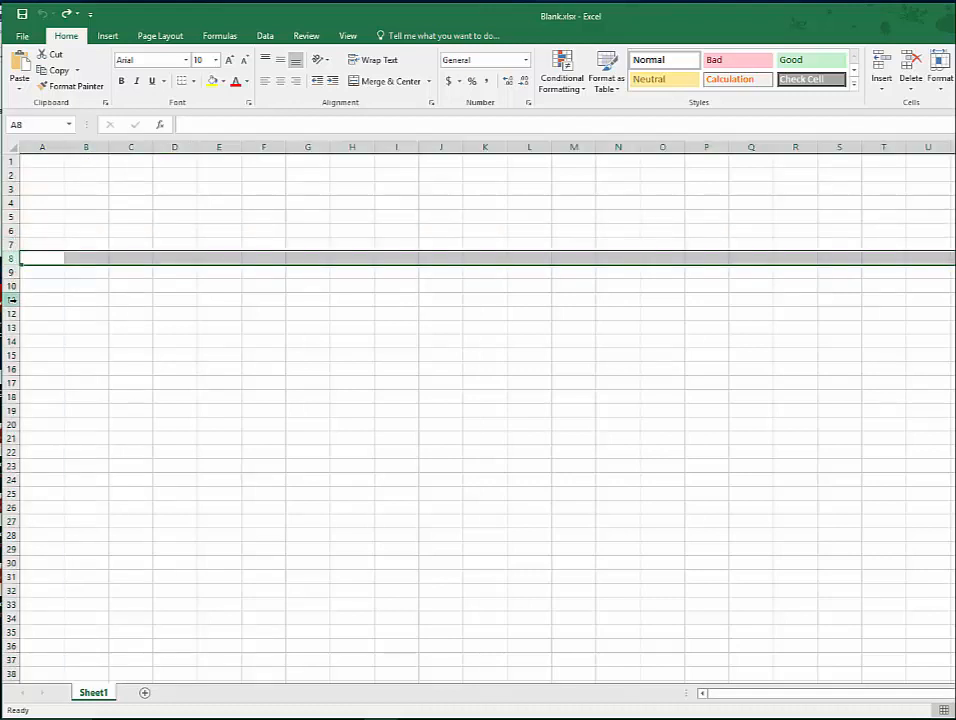
left_click(12, 300)
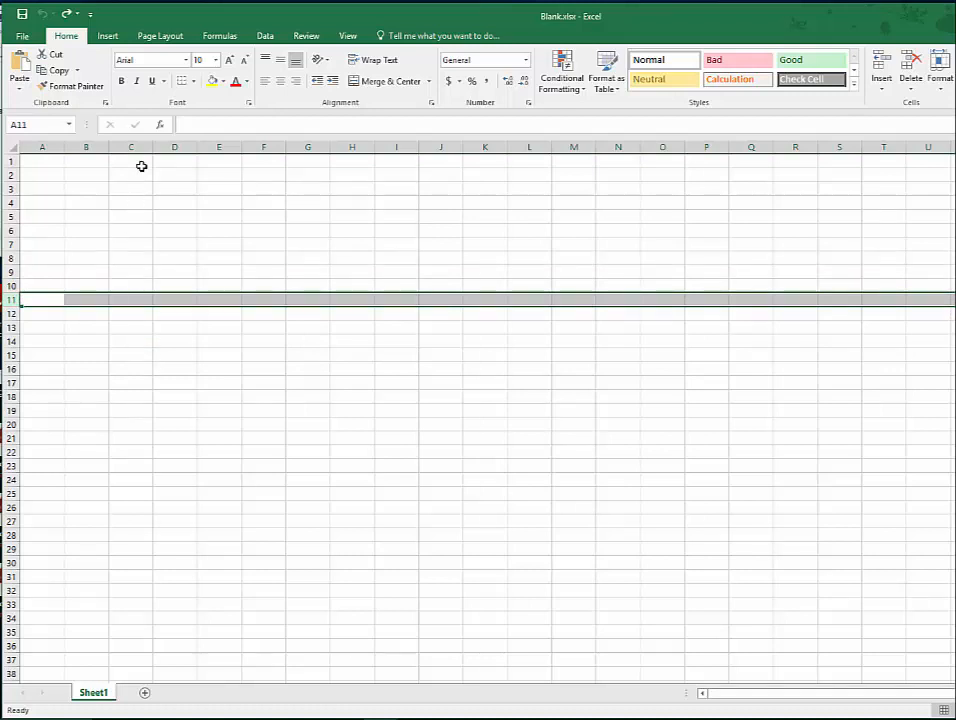
left_click(181, 147)
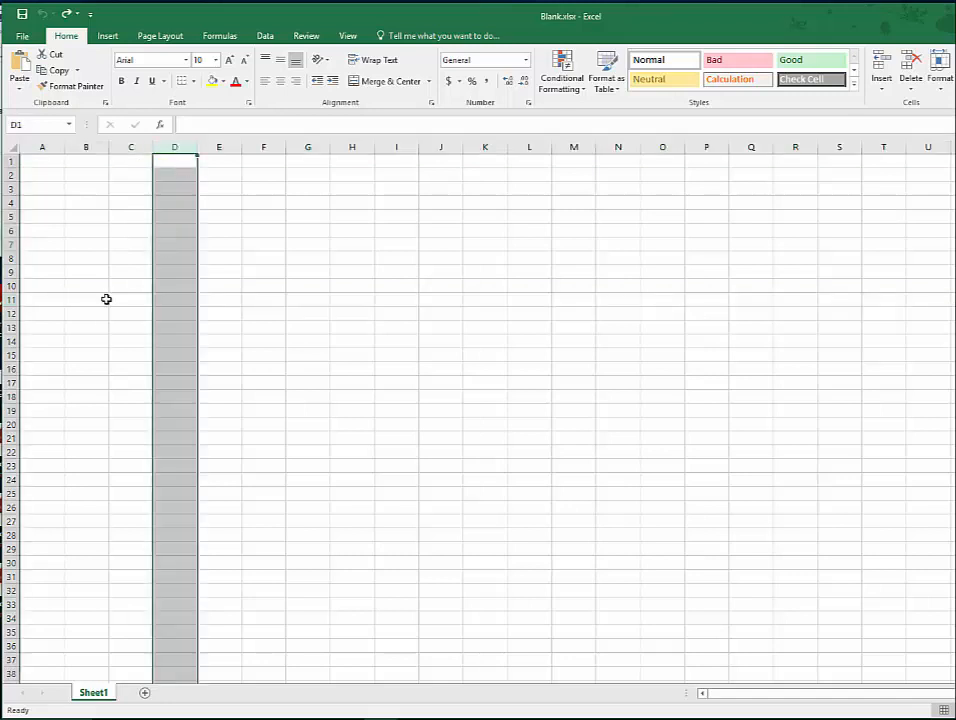
left_click(17, 300)
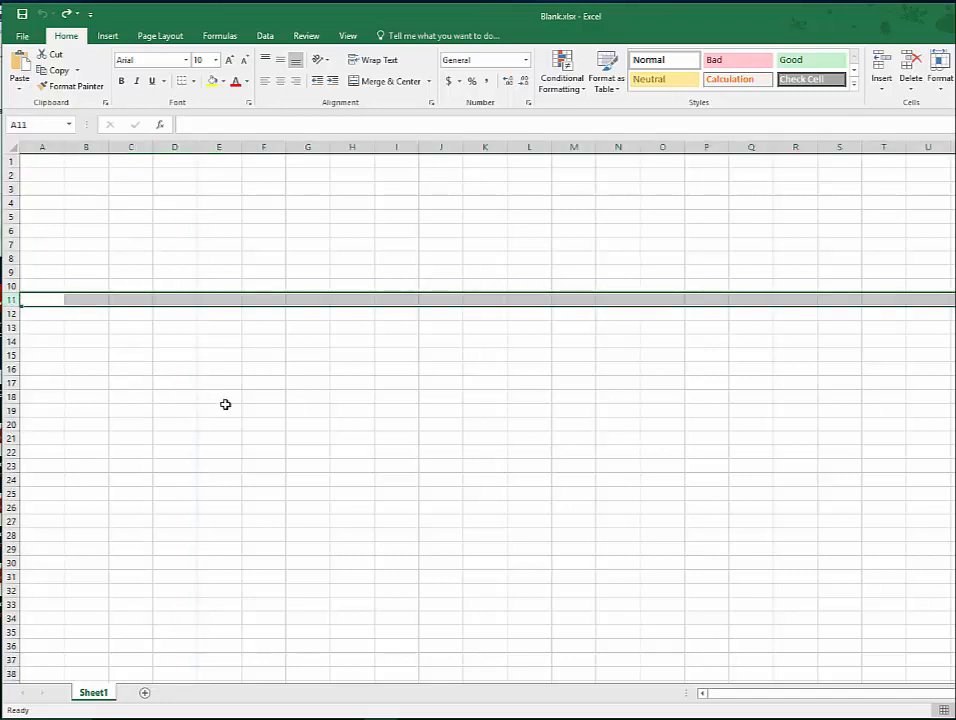
- Select individual cells in the blank grid, including C5, B3 and D17, to examine how column and row references identify them
left_click(127, 217)
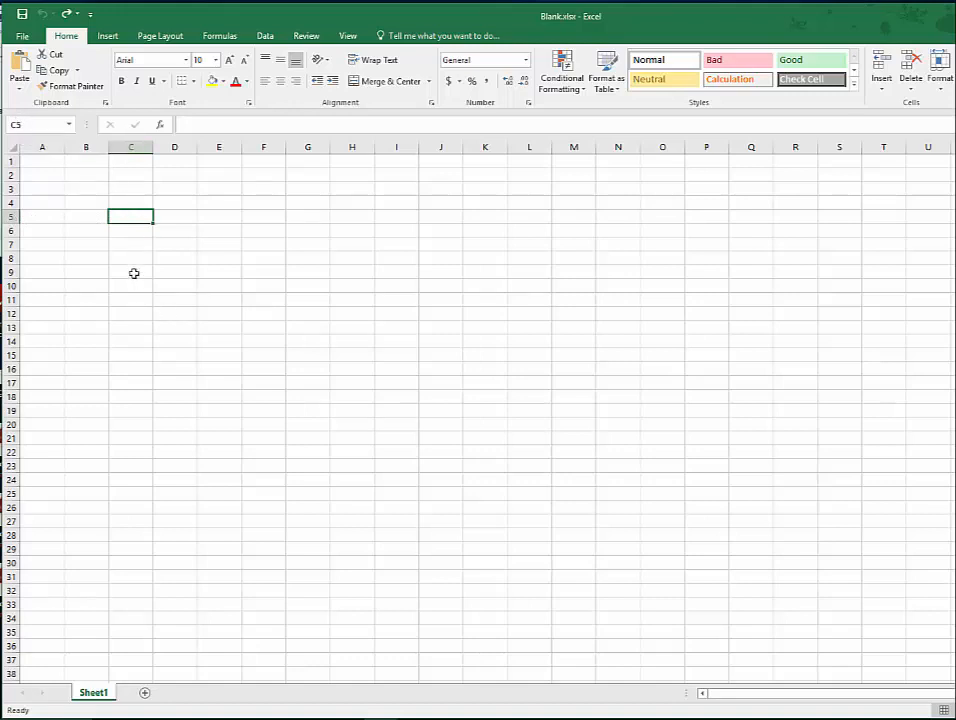
left_click(88, 190)
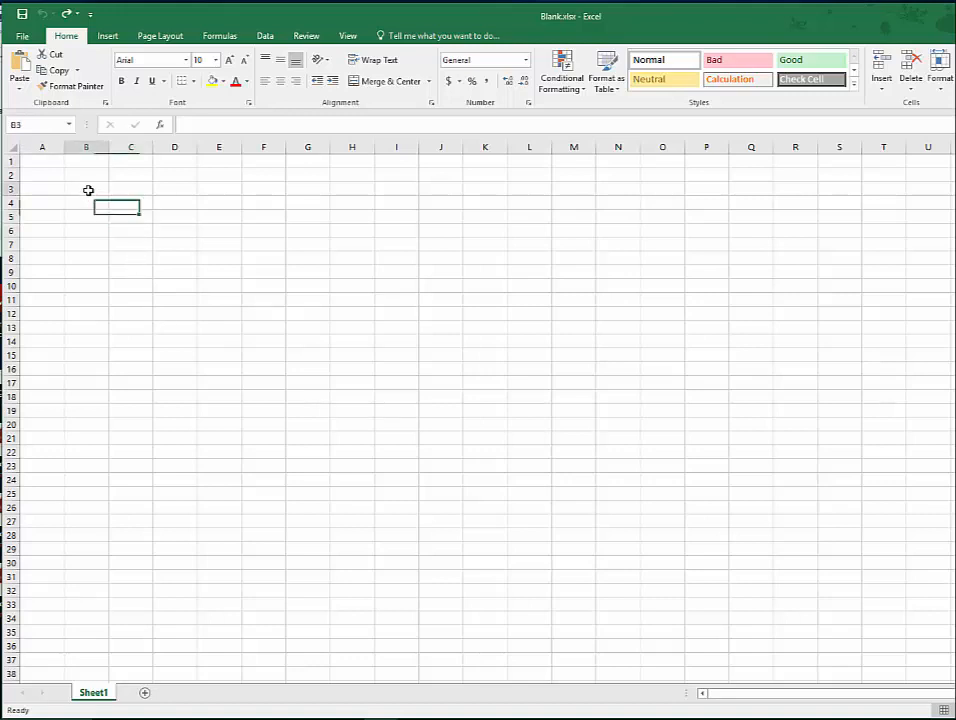
left_click_drag(88, 190, 120, 272)
left_click(222, 260)
left_click(223, 370)
left_click(171, 384)
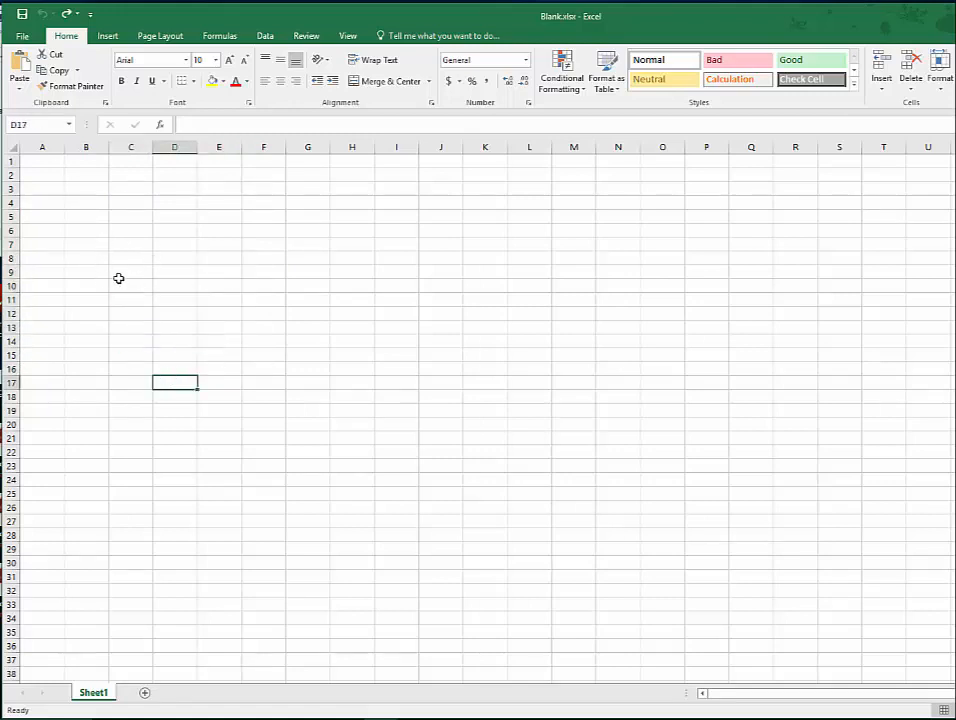
- Highlight columns A to D one at a time, plus row 12 and column G, to compare lettered columns with numbered rows
left_click(43, 147)
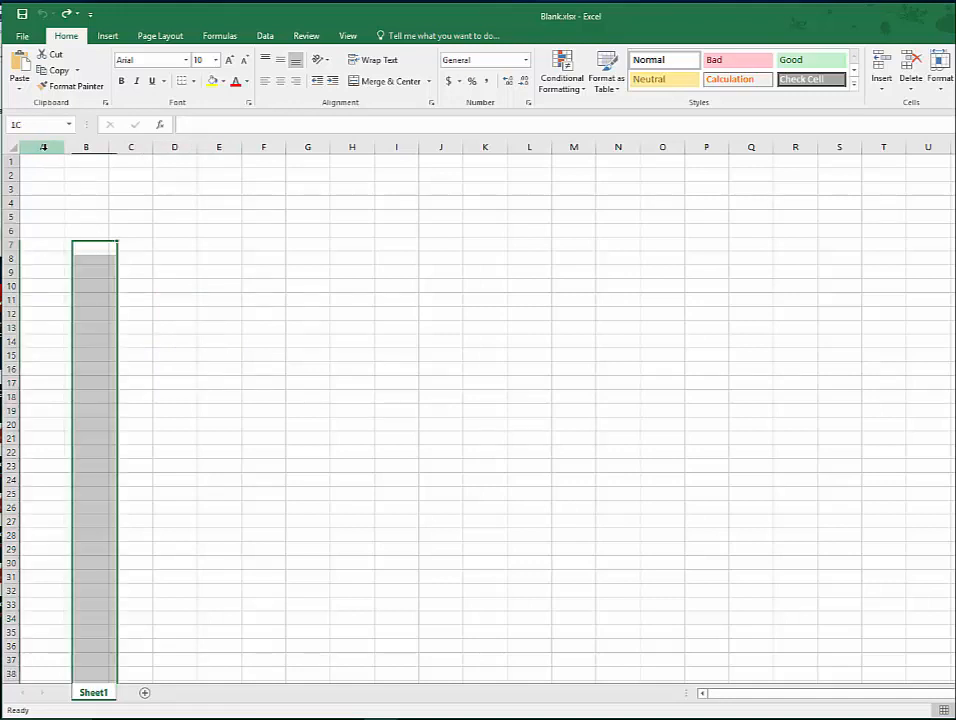
left_click_drag(92, 148, 94, 148)
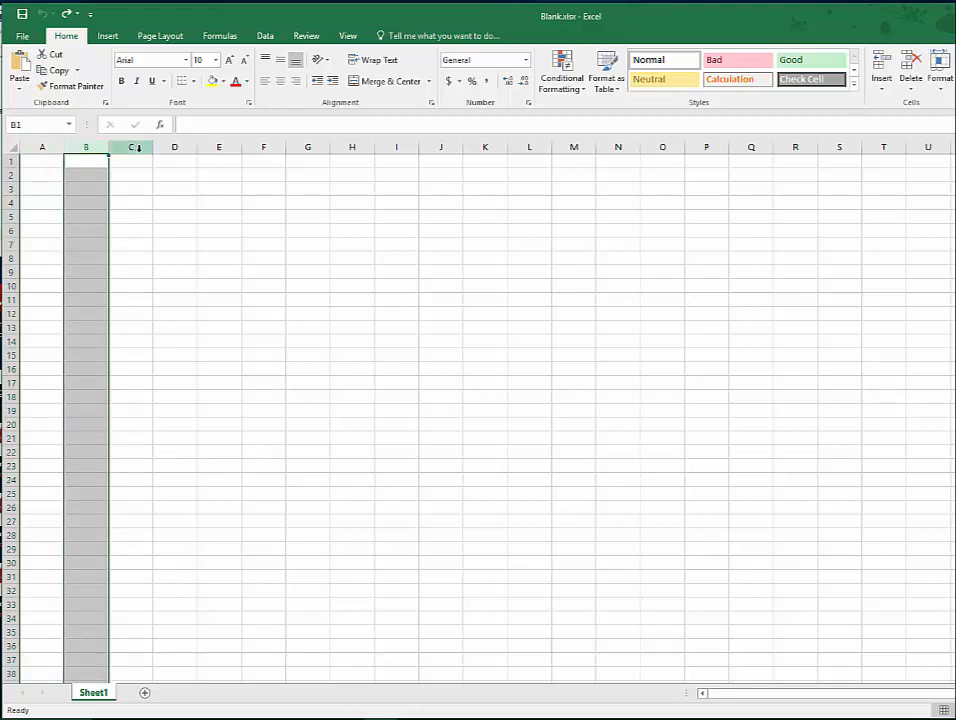
left_click(139, 148)
left_click(186, 148)
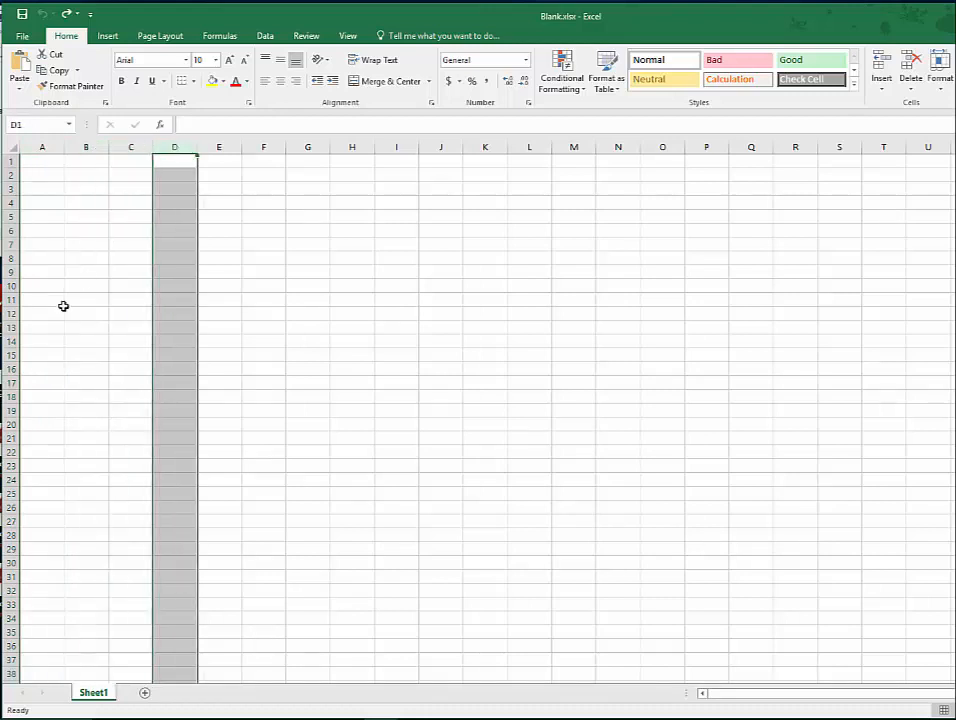
left_click(14, 312)
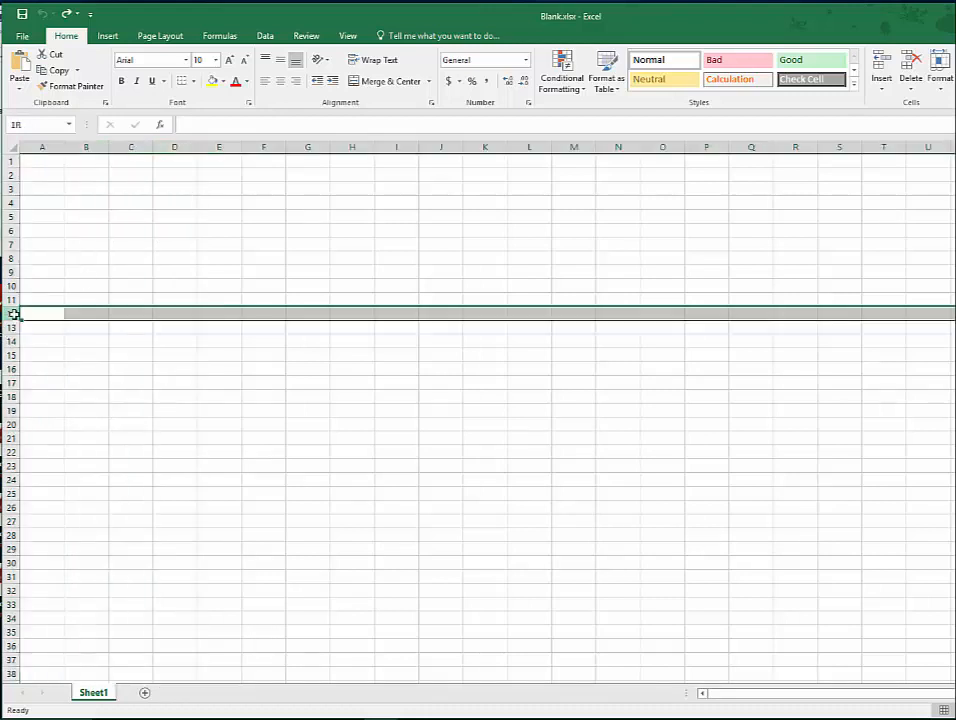
left_click(311, 148)
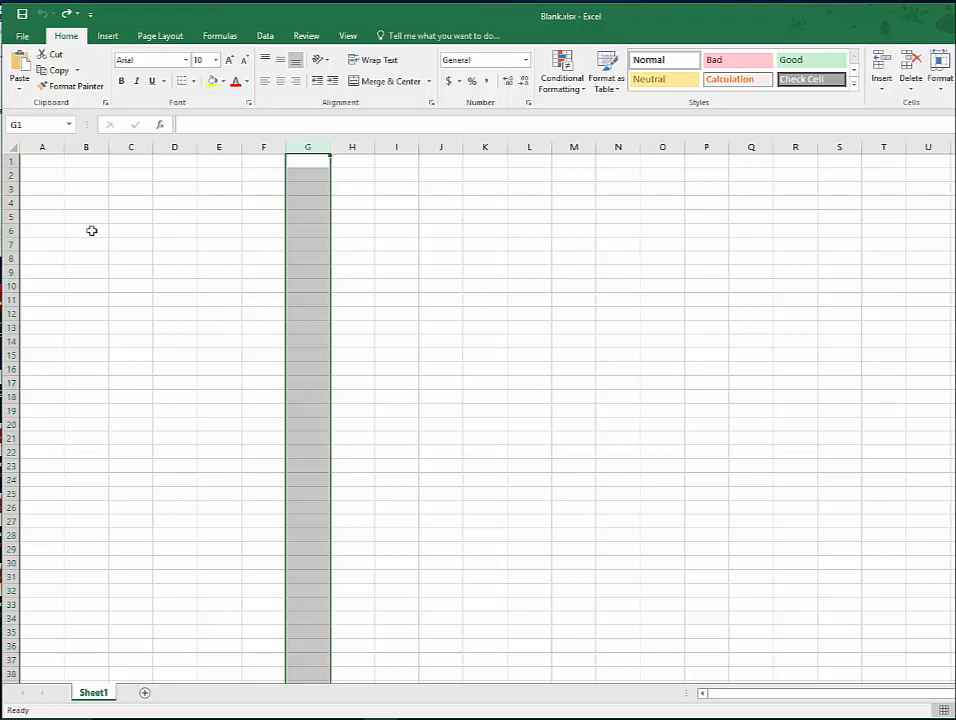
- Format cells A1:J24 with Calibri size 11 and centre their content both vertically and horizontally
left_click_drag(45, 164, 452, 479)
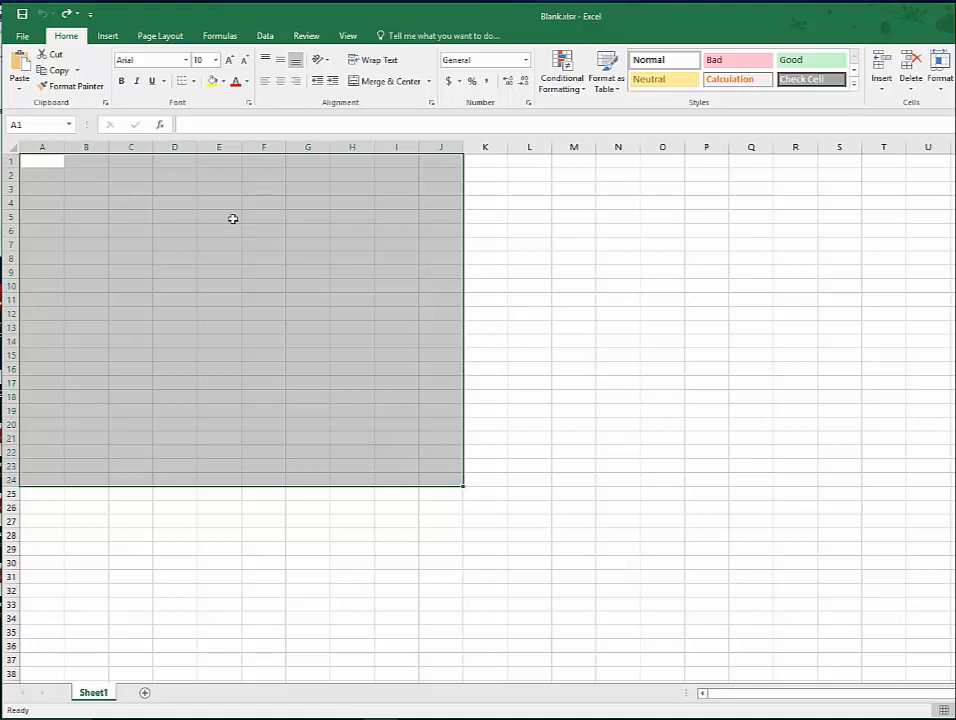
left_click(186, 61)
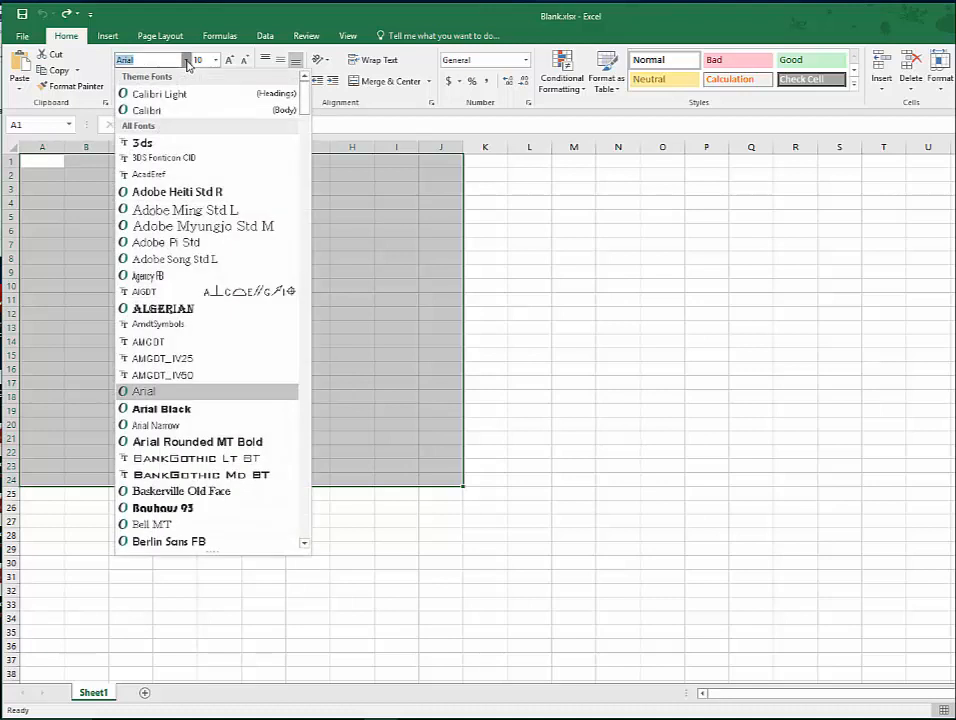
left_click(170, 117)
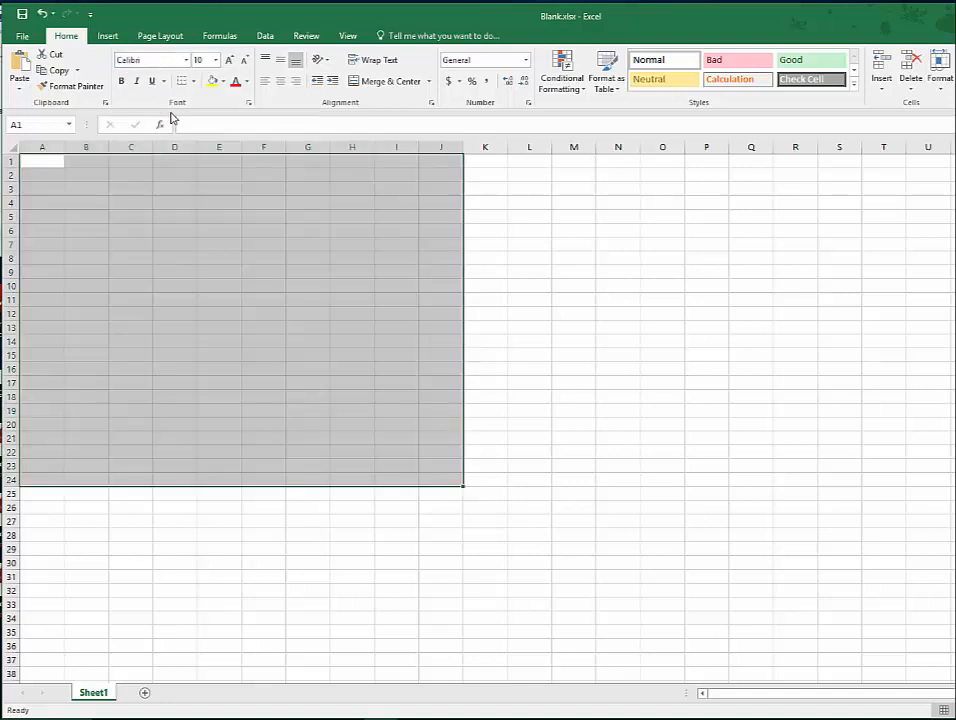
left_click(216, 60)
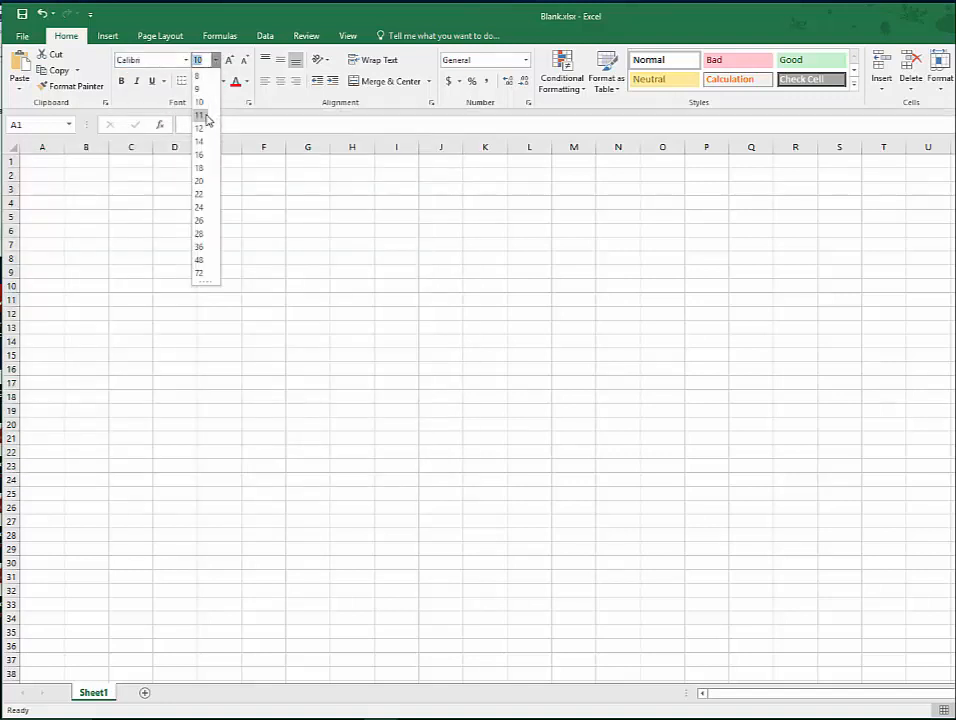
left_click(203, 116)
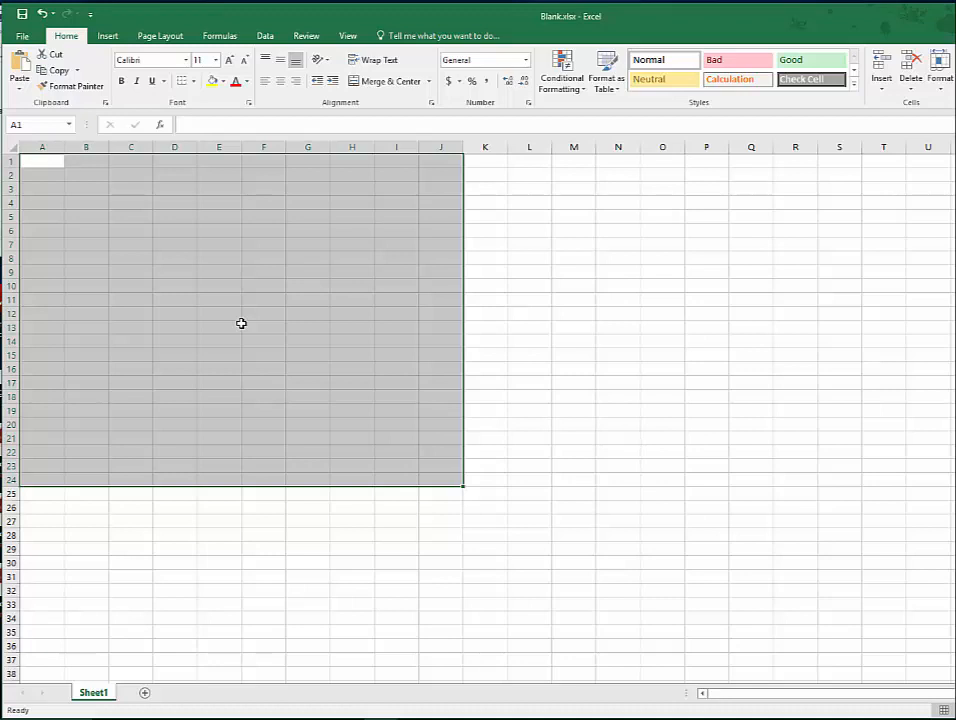
left_click(281, 63)
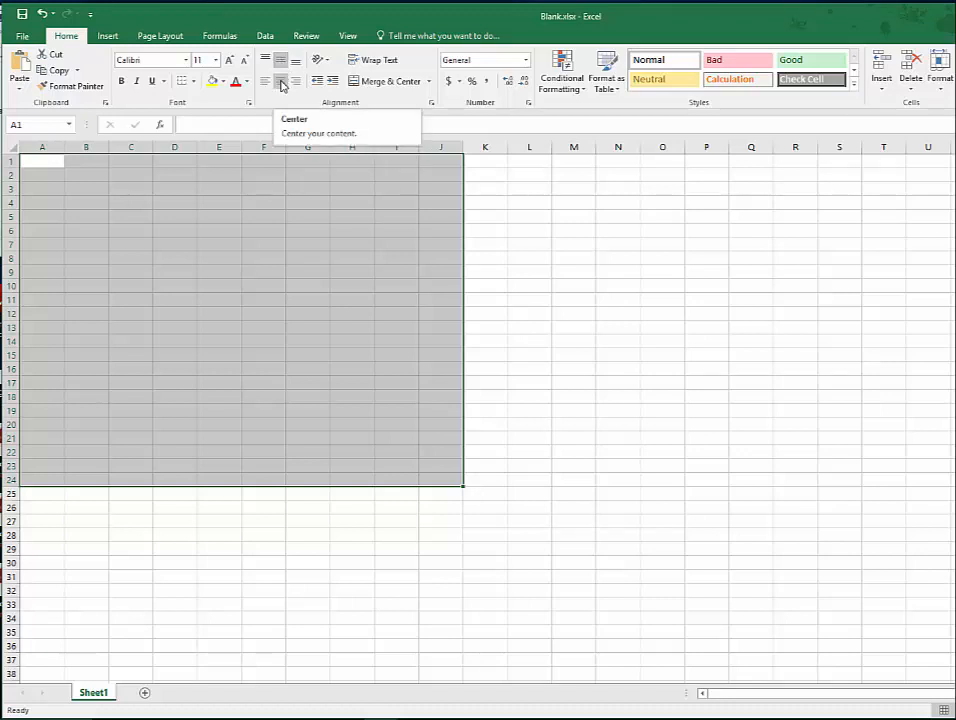
left_click(281, 85)
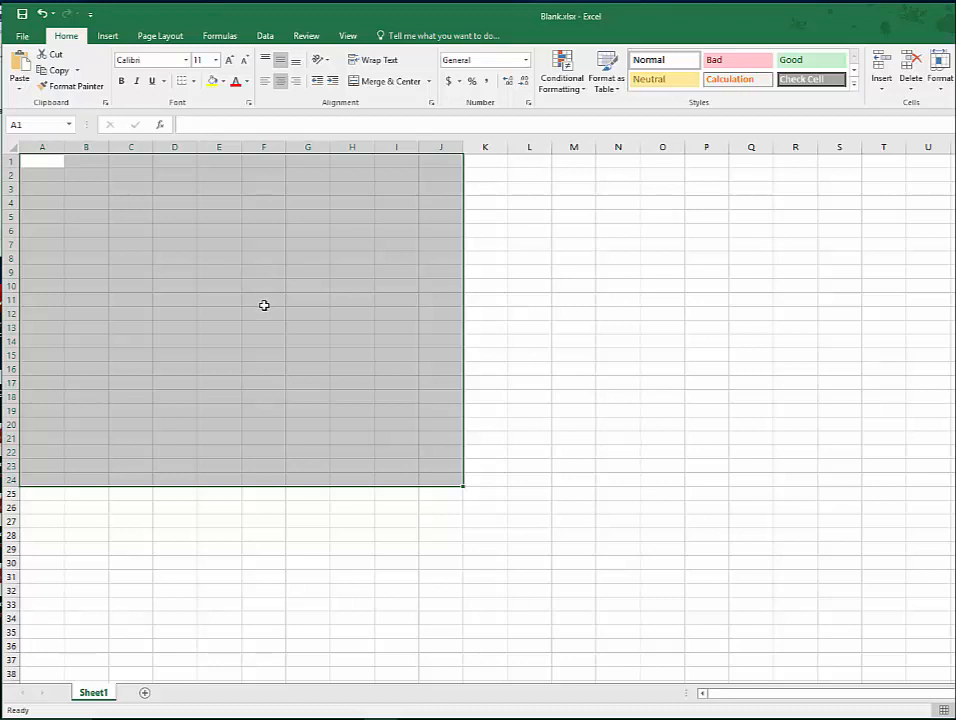
- Open the cell formatting options for A1:J24 and choose the Number category with 2 decimal places
right_click(229, 262)
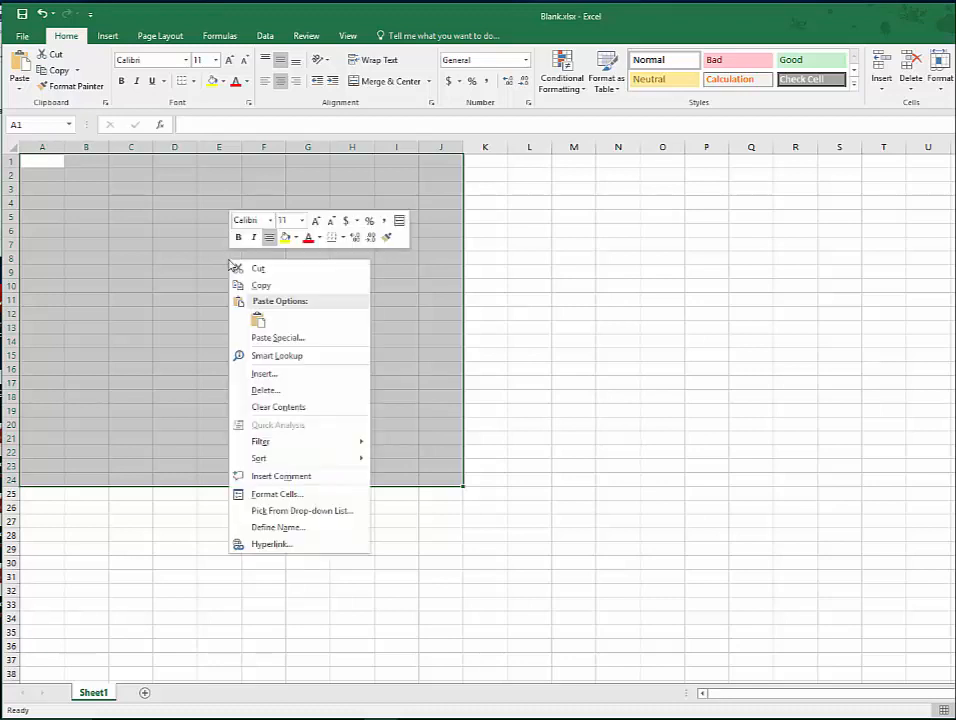
left_click(288, 495)
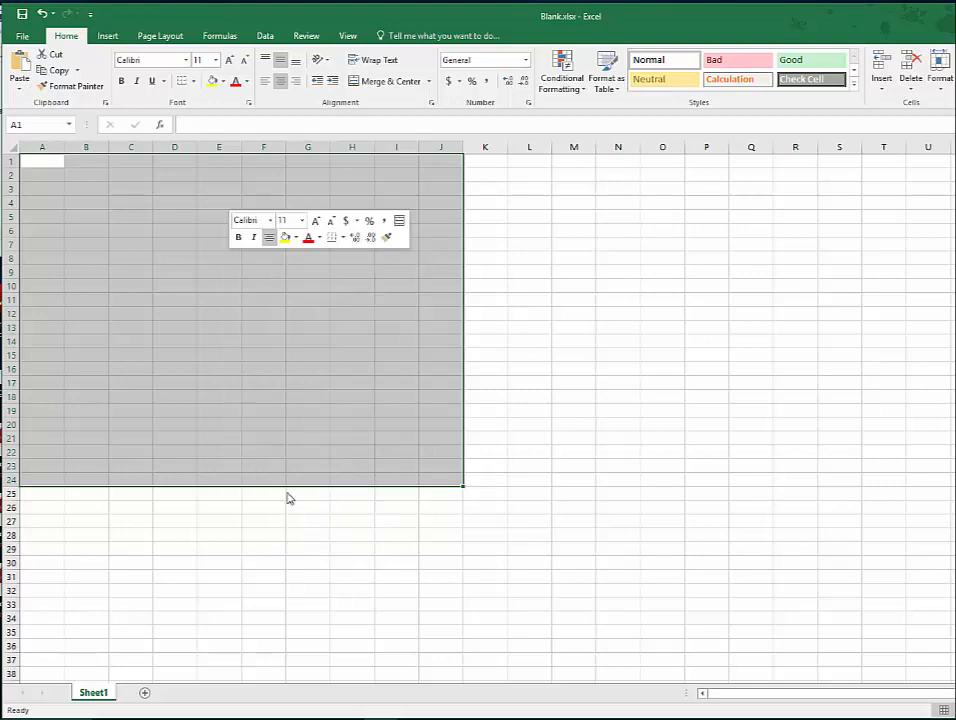
left_click_drag(263, 336, 248, 199)
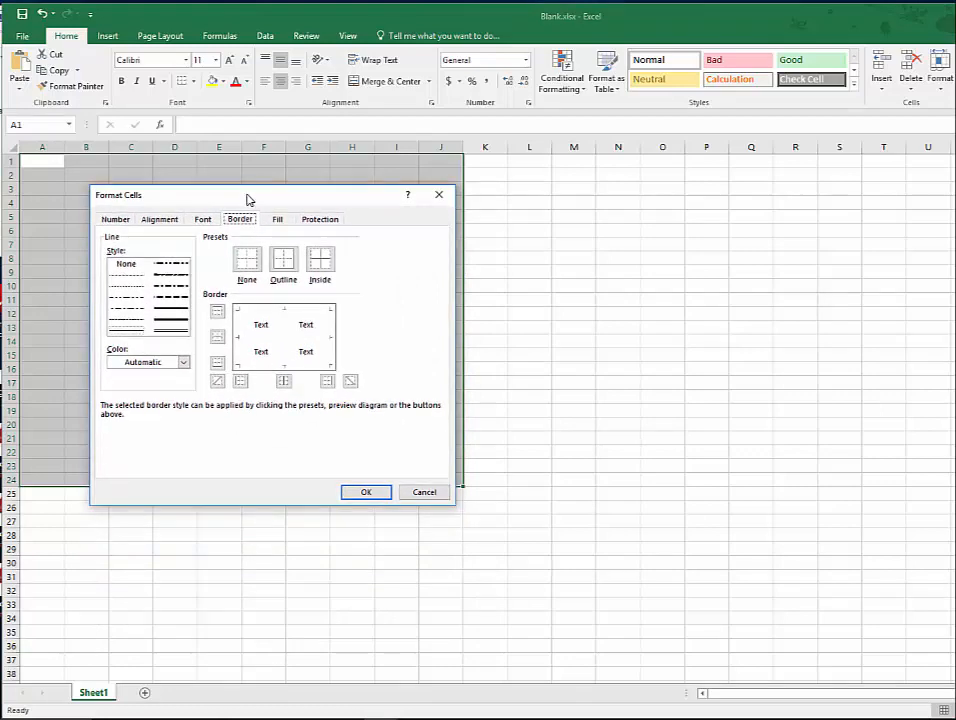
left_click(116, 220)
left_click(161, 222)
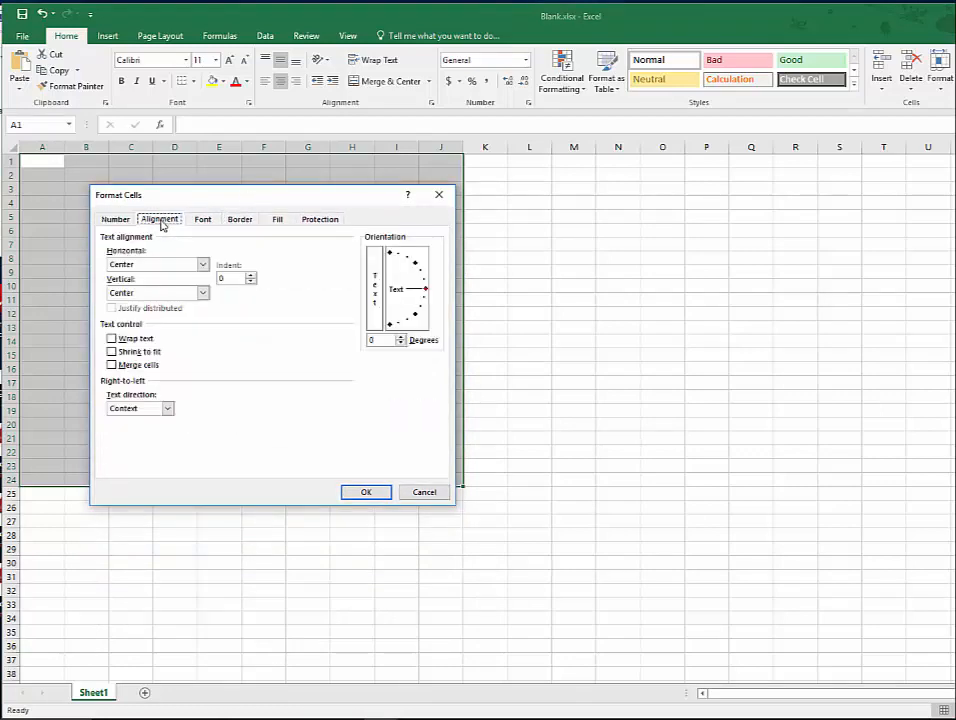
left_click(201, 221)
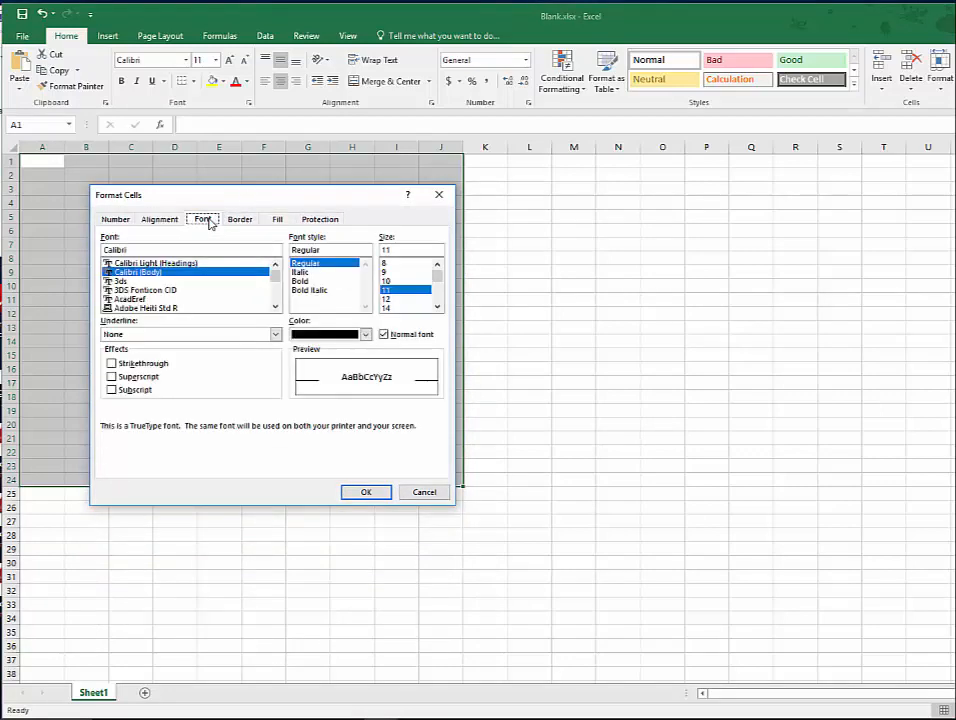
left_click(119, 221)
left_click(118, 259)
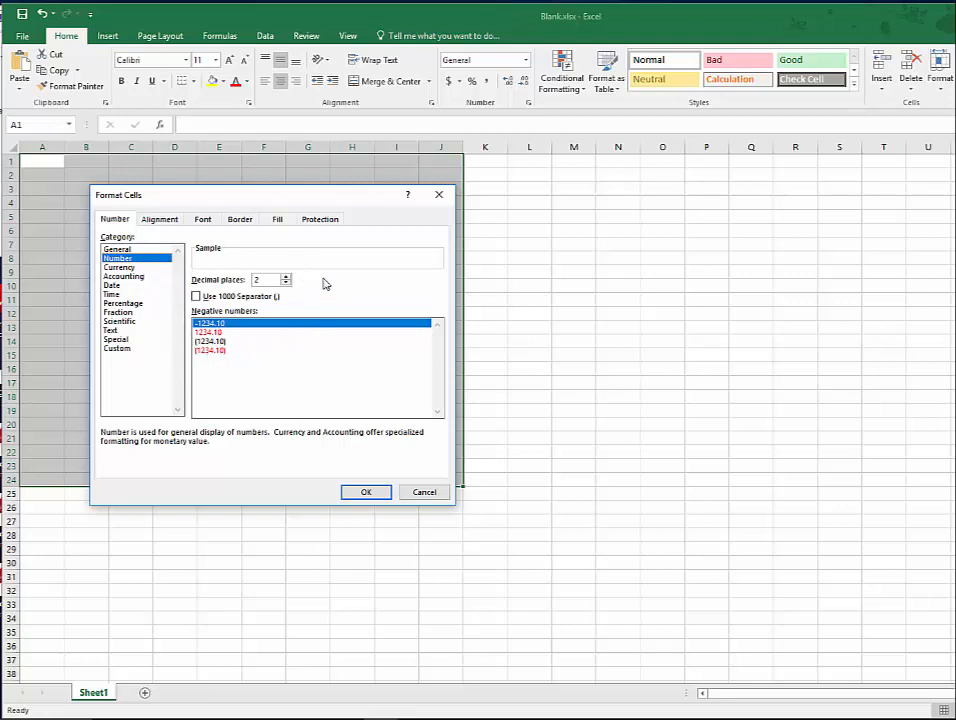
- Apply thin solid outline and inside borders to A1:J24, accept the cell formatting, and deselect the range
left_click(241, 220)
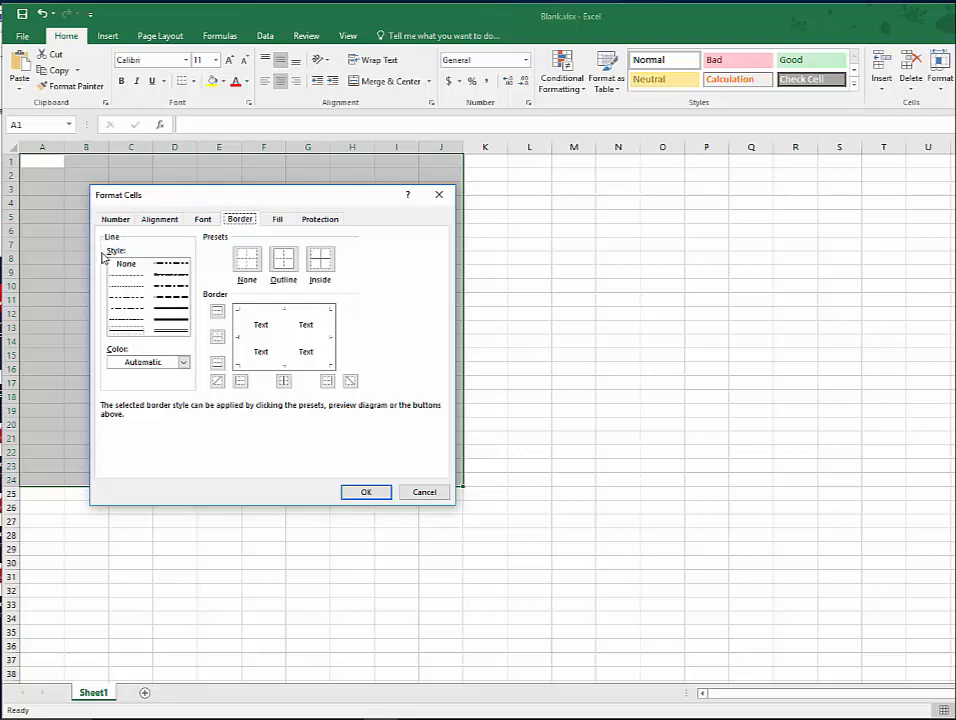
left_click(133, 334)
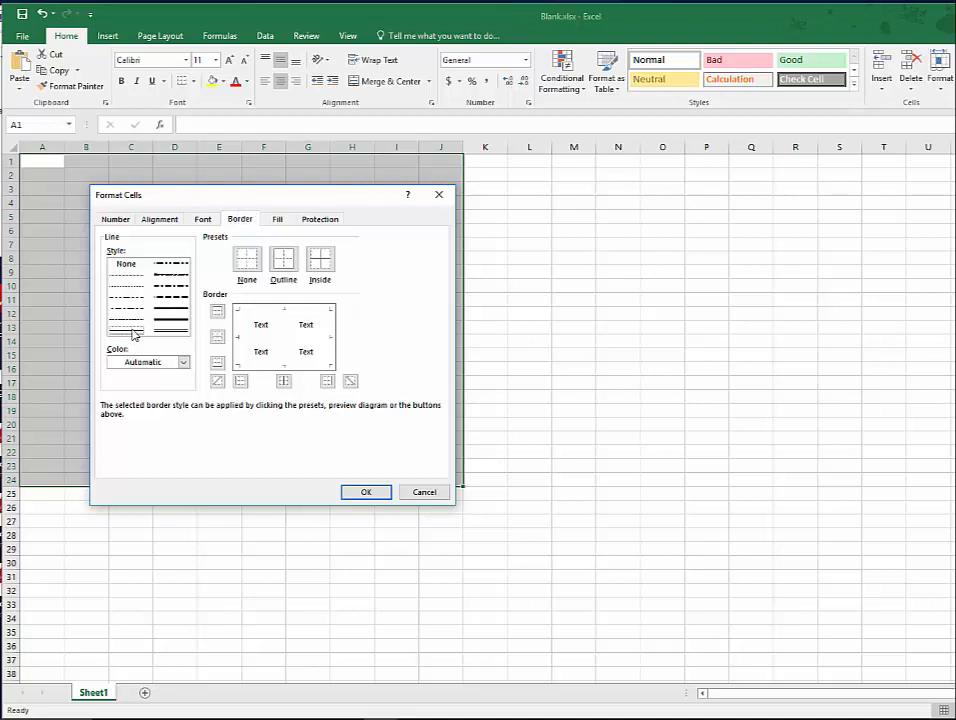
left_click(285, 261)
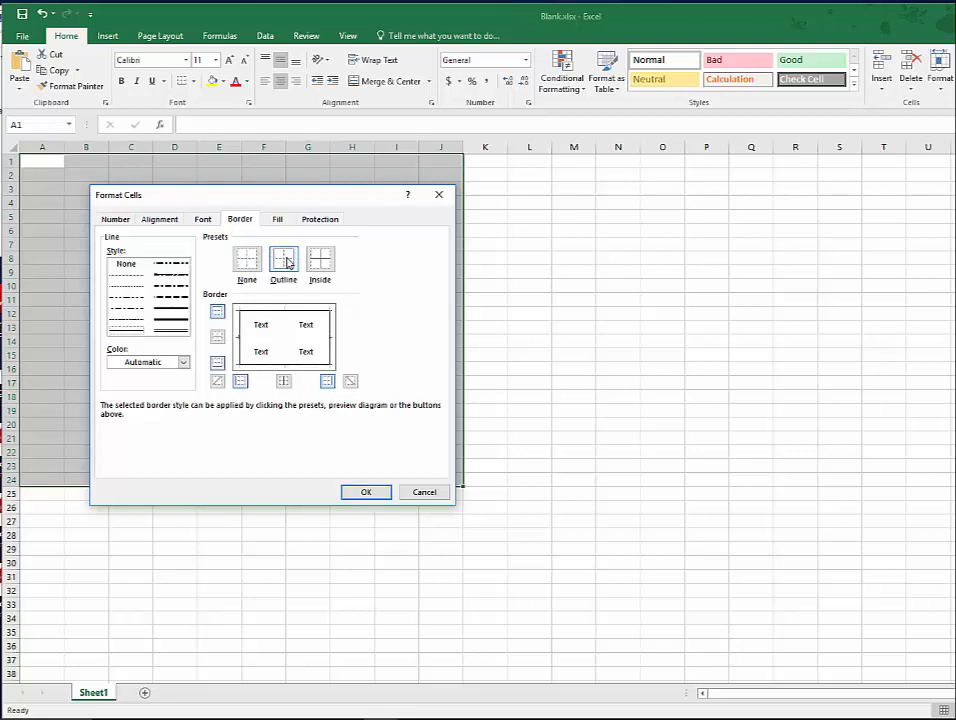
left_click(321, 261)
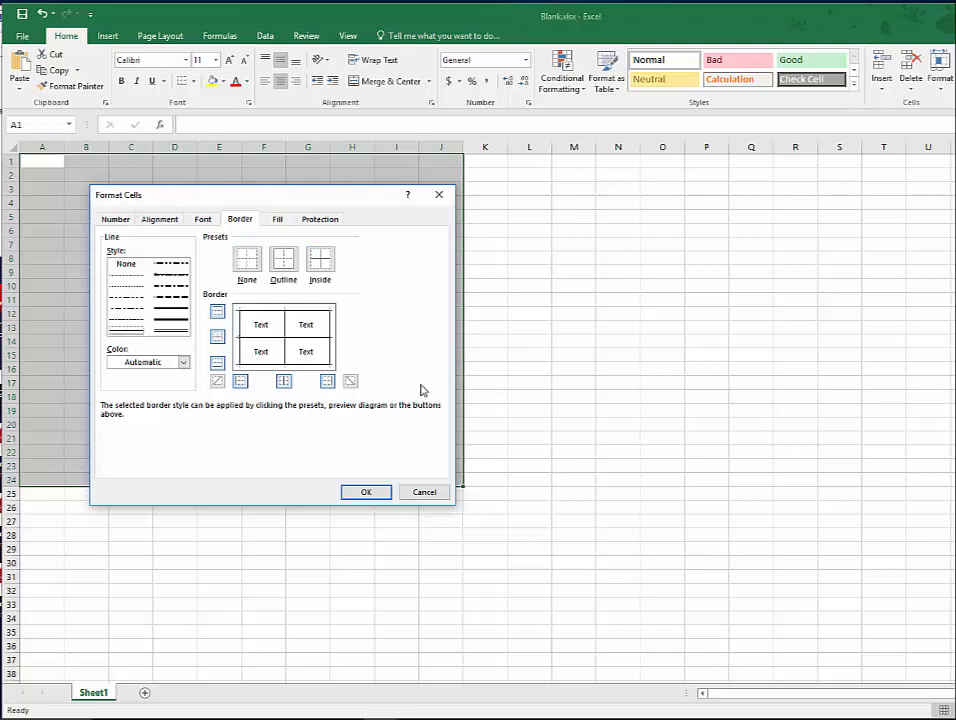
left_click(375, 491)
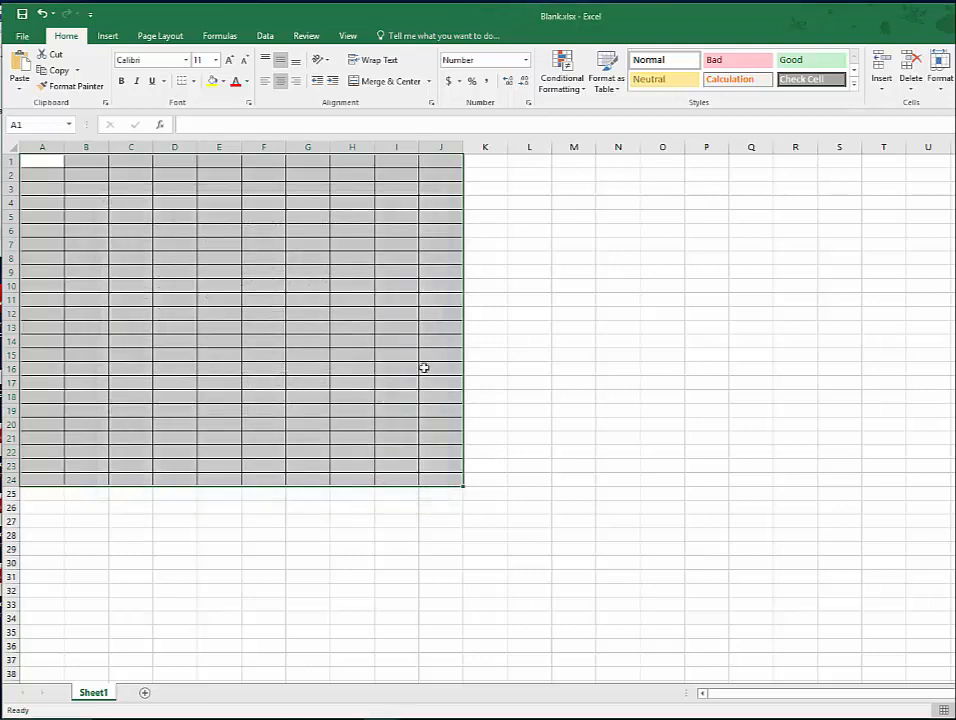
left_click(306, 244)
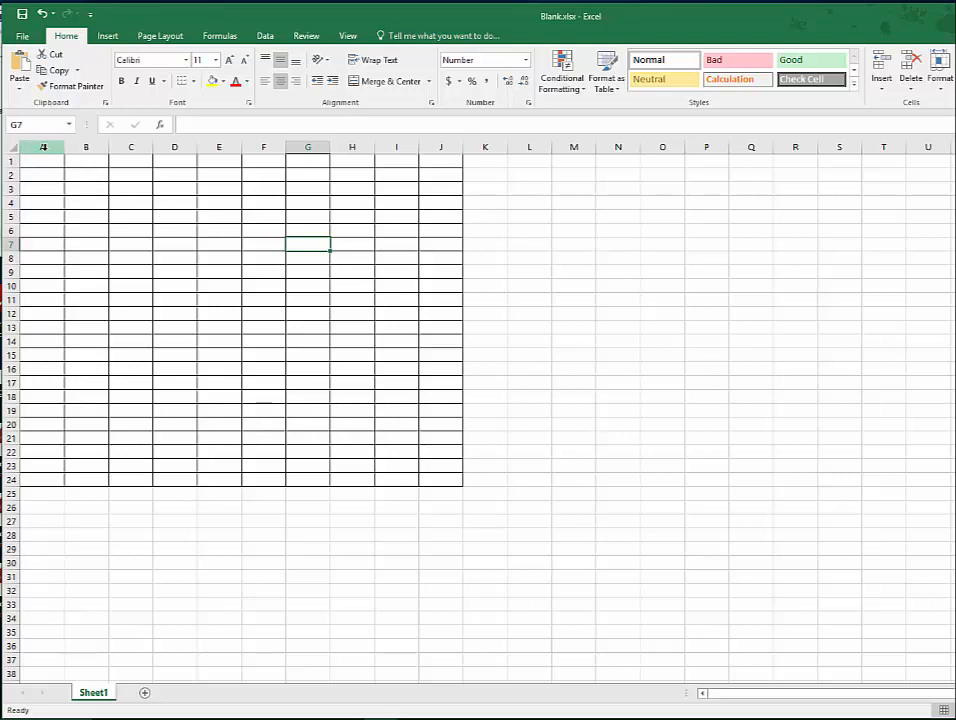
- Set the width of columns A through J to 18.09
left_click_drag(43, 147, 430, 157)
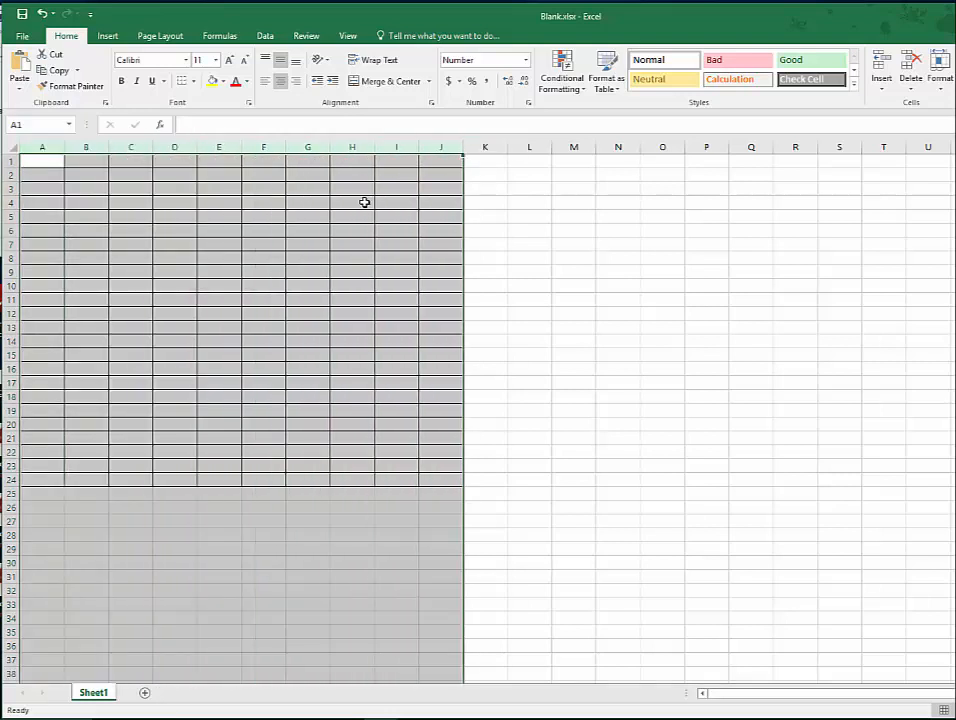
right_click(246, 252)
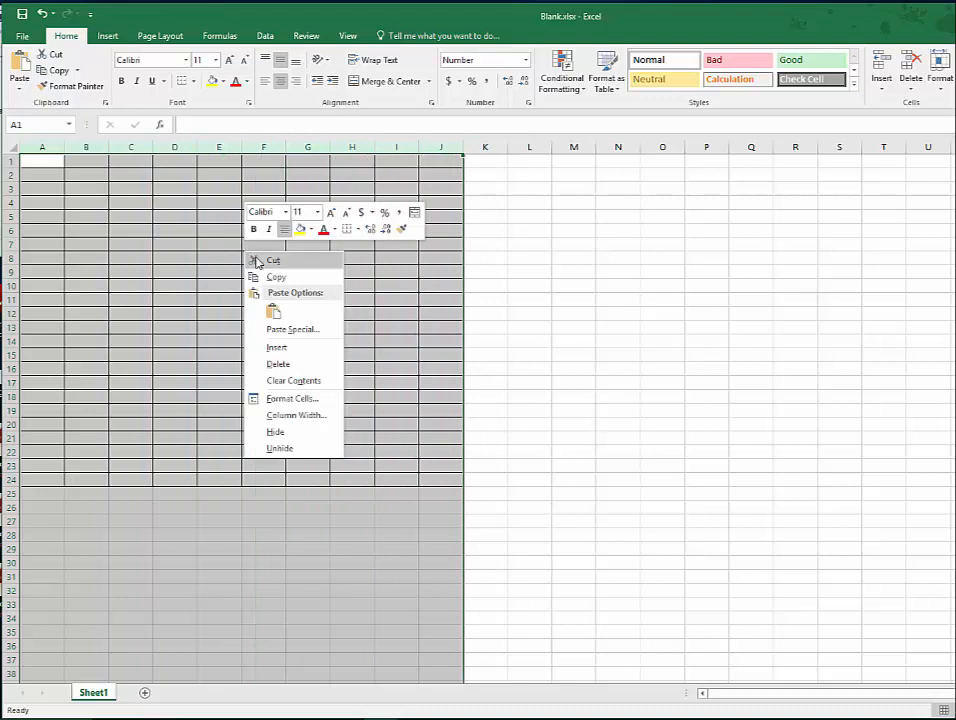
left_click(288, 420)
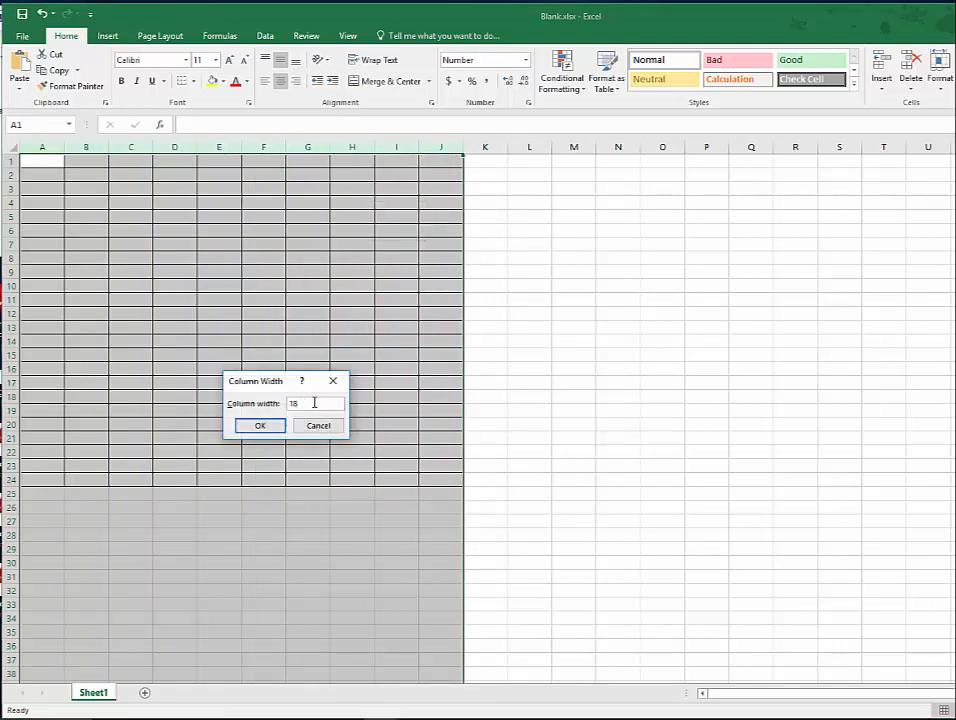
type("18.00")
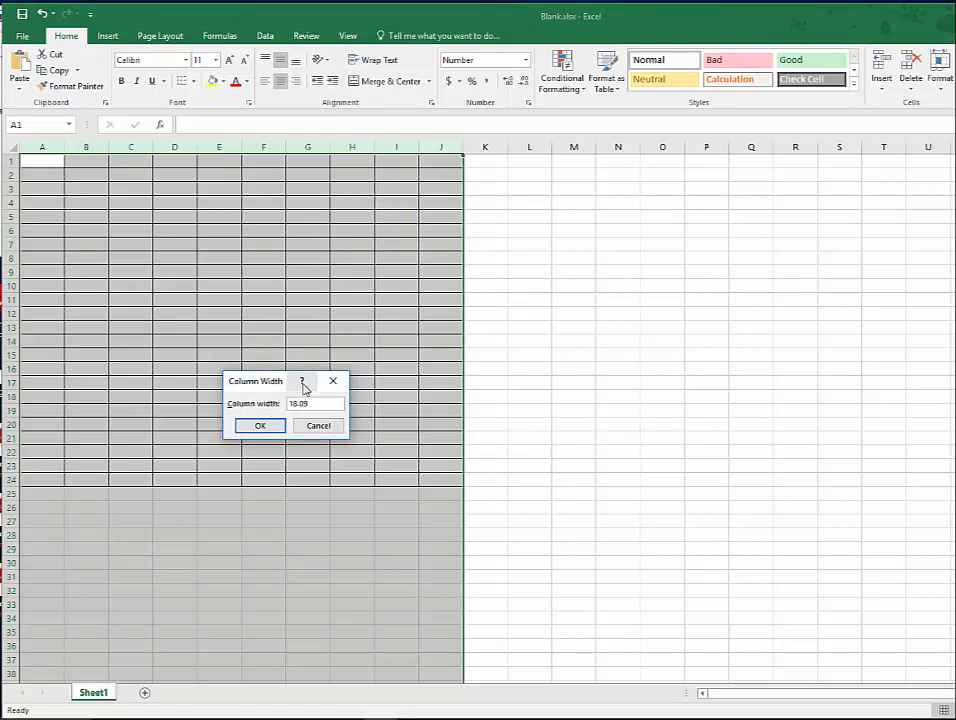
left_click(266, 428)
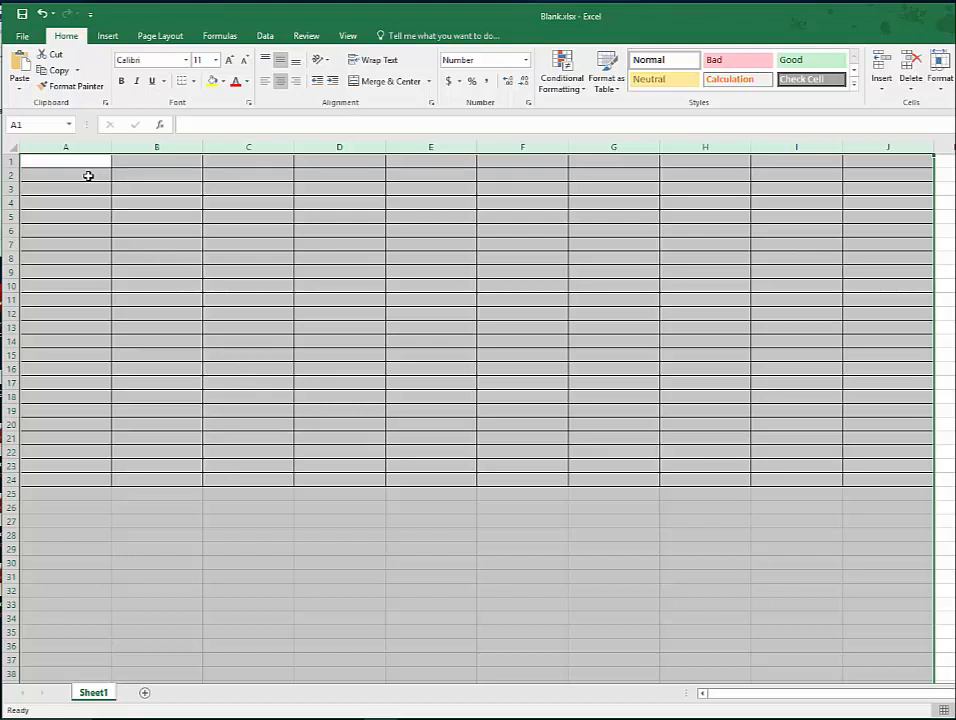
- Merge and center the row 2 and row 3 cells separately in columns A, B and C
left_click_drag(88, 175, 86, 190)
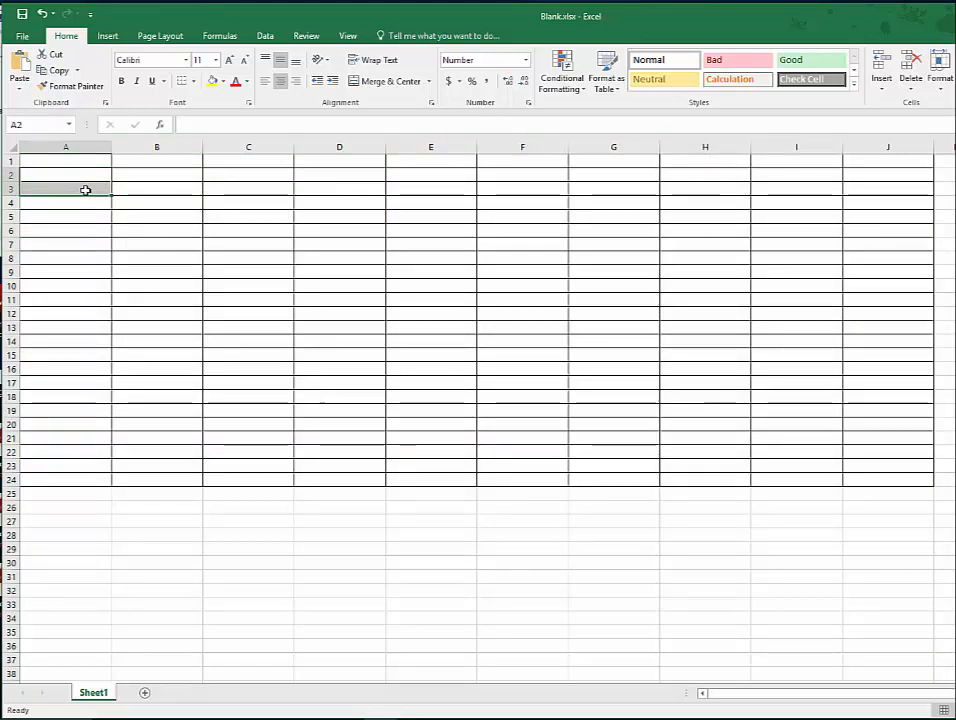
left_click(390, 82)
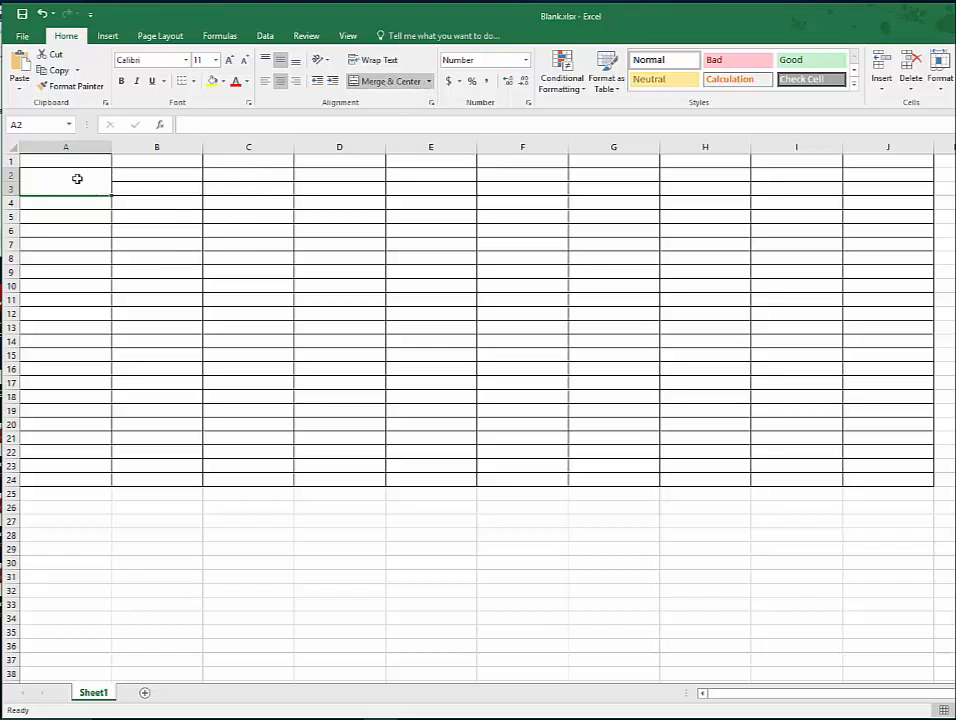
left_click(178, 178)
left_click_drag(178, 180, 177, 188)
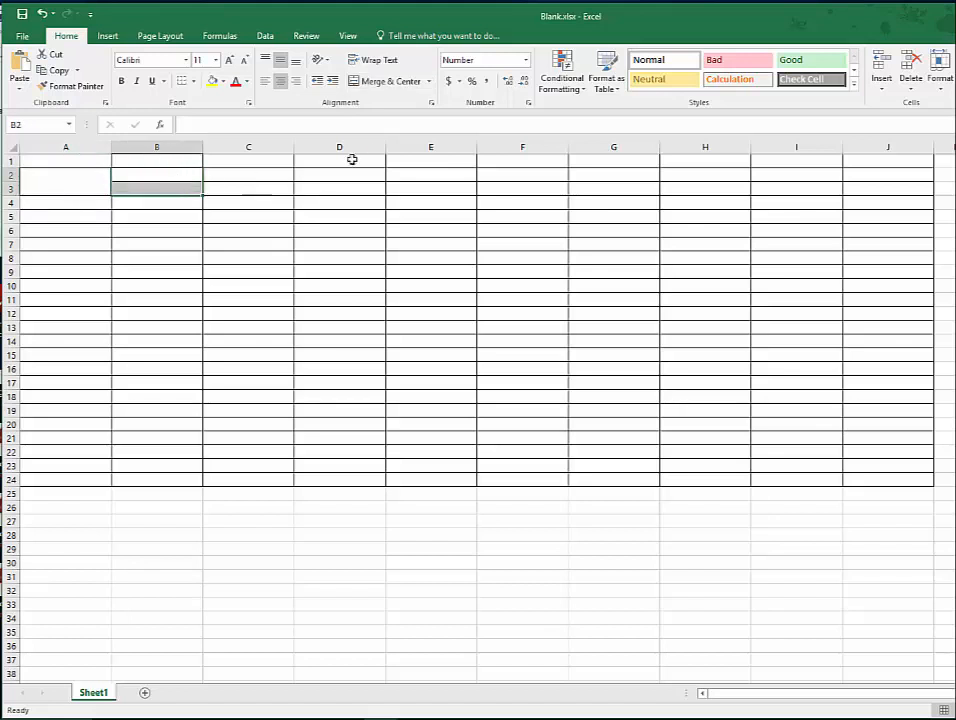
left_click(393, 86)
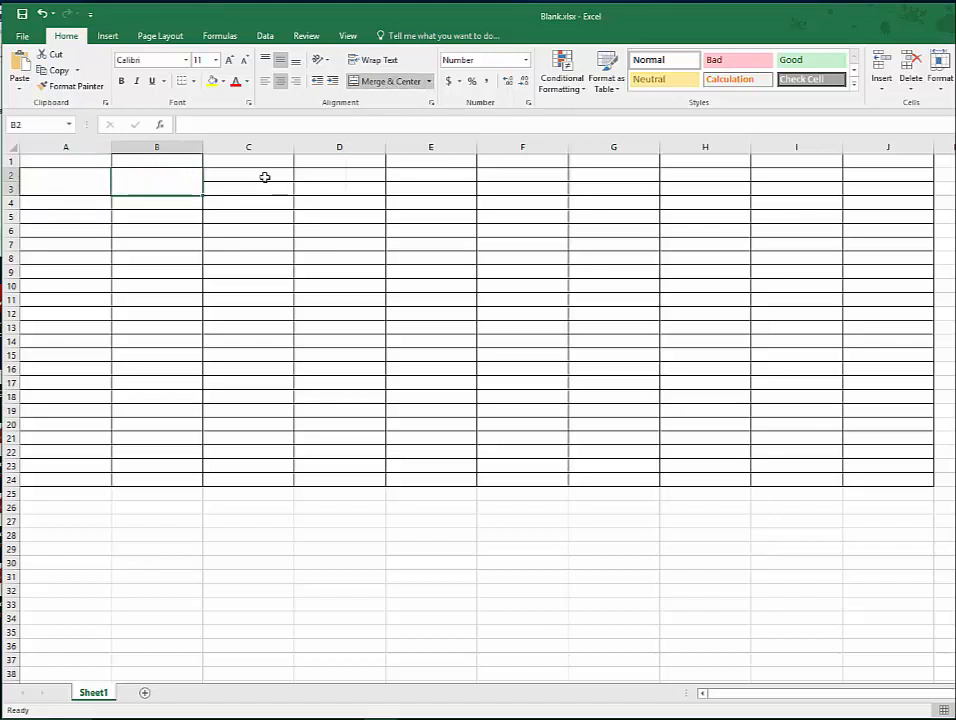
left_click_drag(248, 175, 247, 184)
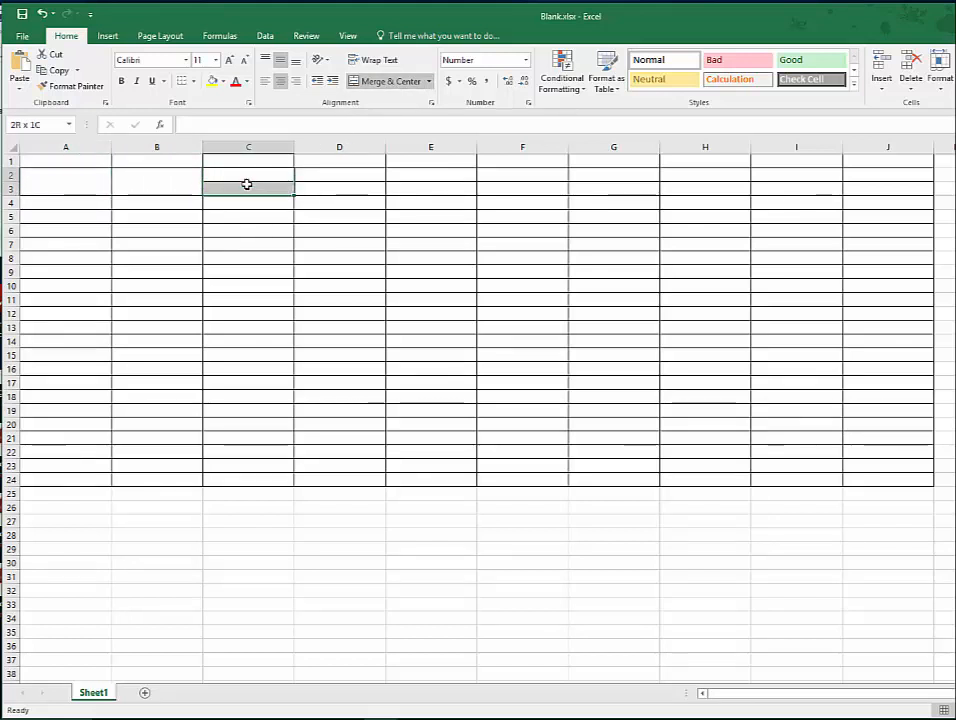
left_click(386, 83)
- Merge and center D2:D3, E2:E3 and F2:F3, each as its own cell
left_click_drag(346, 175, 346, 184)
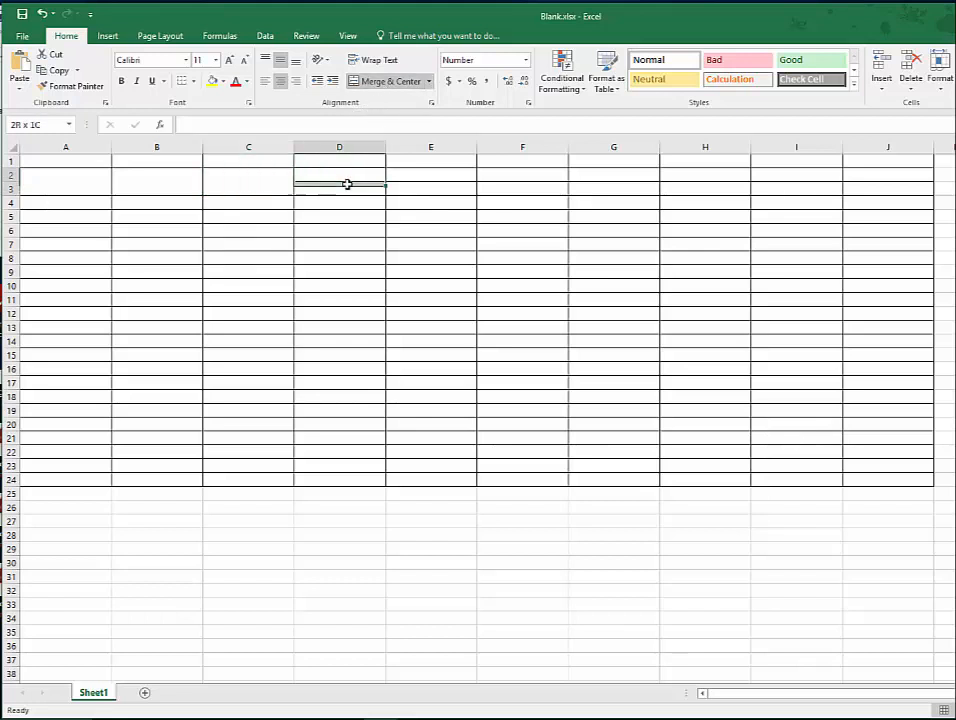
left_click(393, 83)
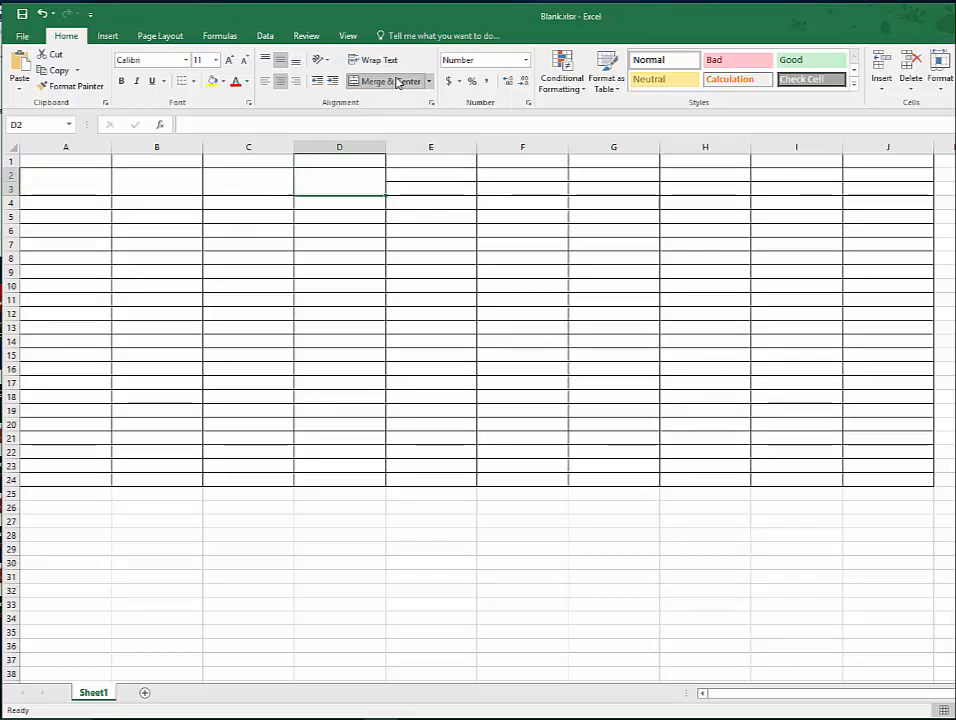
left_click_drag(436, 176, 436, 188)
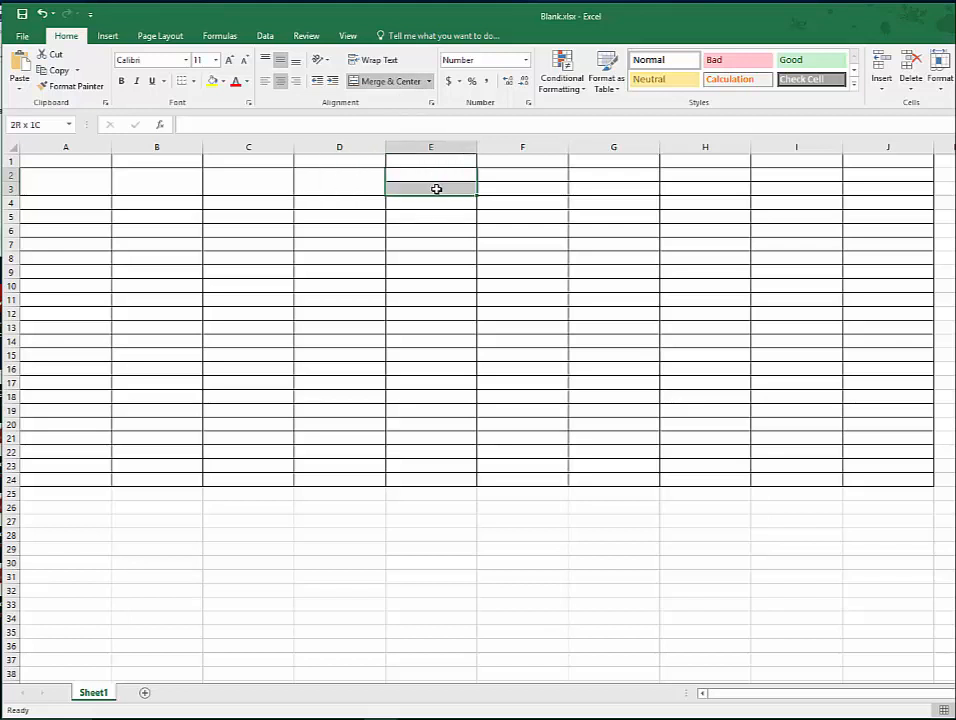
left_click(398, 86)
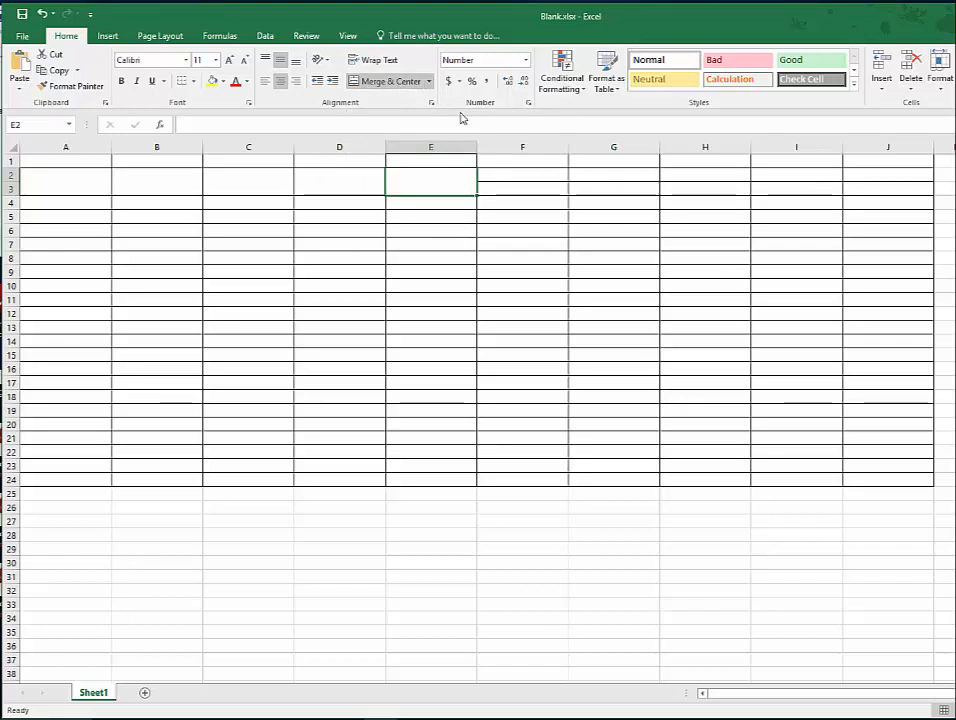
left_click(523, 179)
left_click_drag(523, 179, 523, 188)
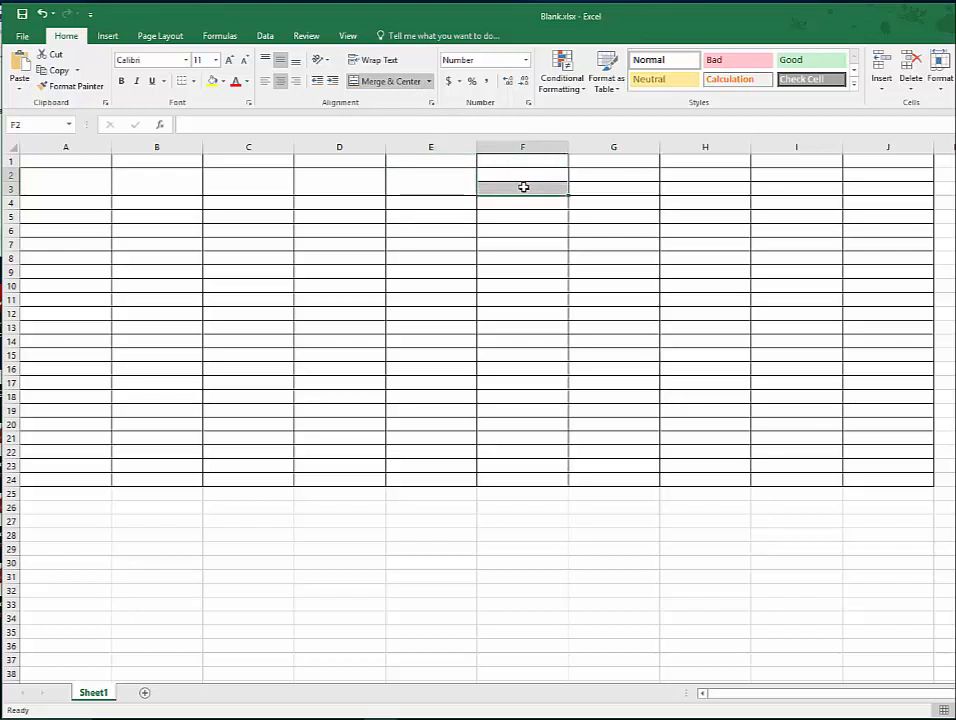
left_click(374, 86)
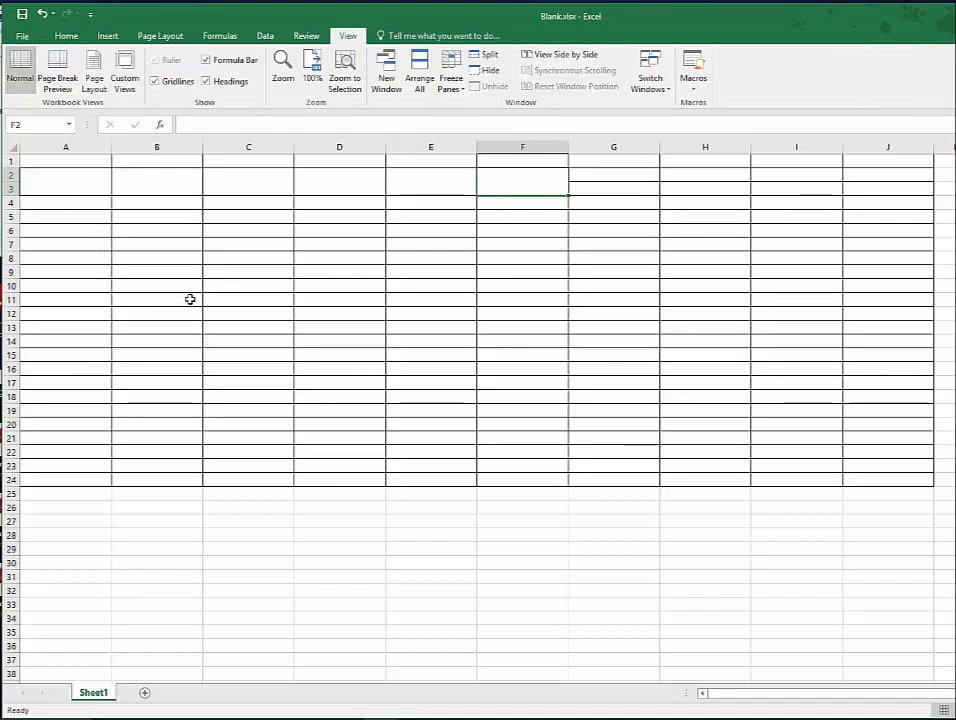
- Merge and center column A into three separate blocks: A4:A10, A11:A16 and A17:A24
left_click(89, 206)
left_click_drag(89, 206, 83, 287)
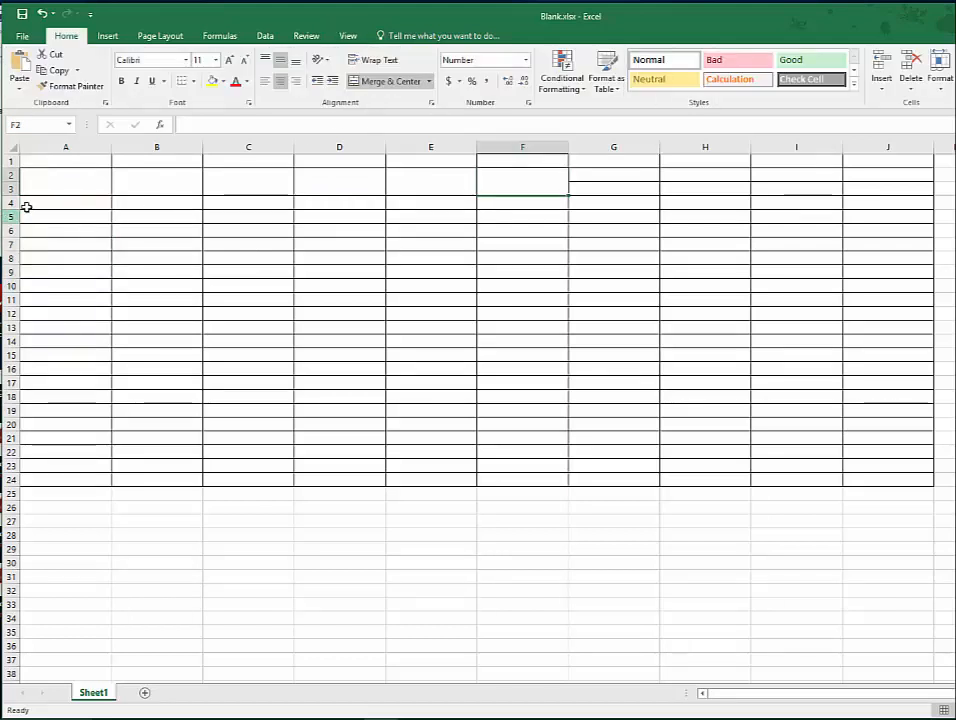
left_click_drag(60, 205, 64, 284)
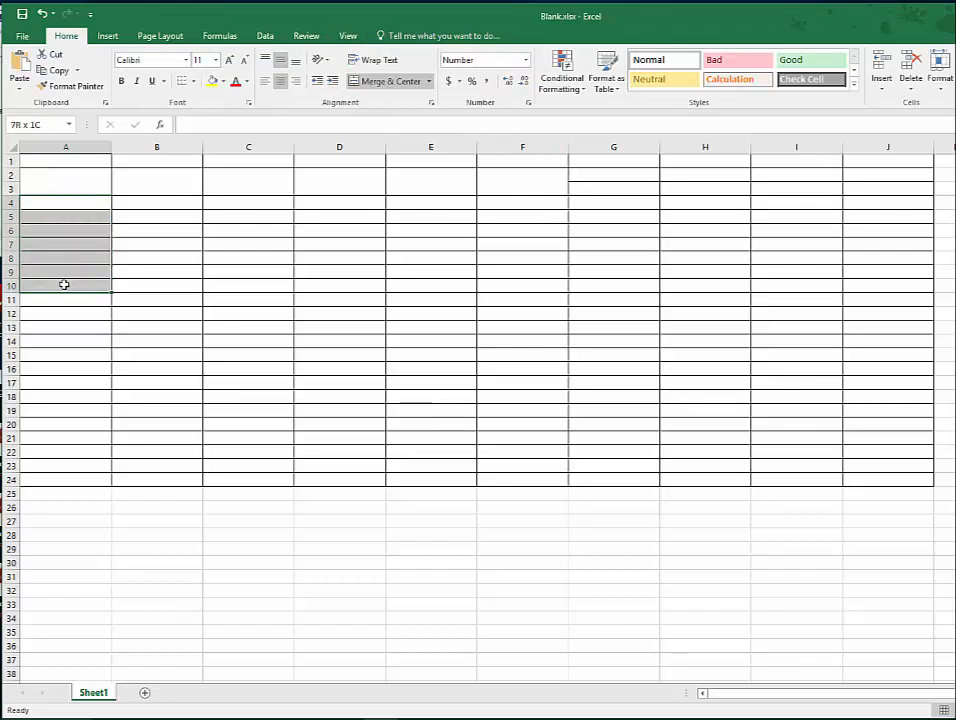
left_click(378, 81)
left_click(77, 301)
left_click_drag(77, 301, 78, 368)
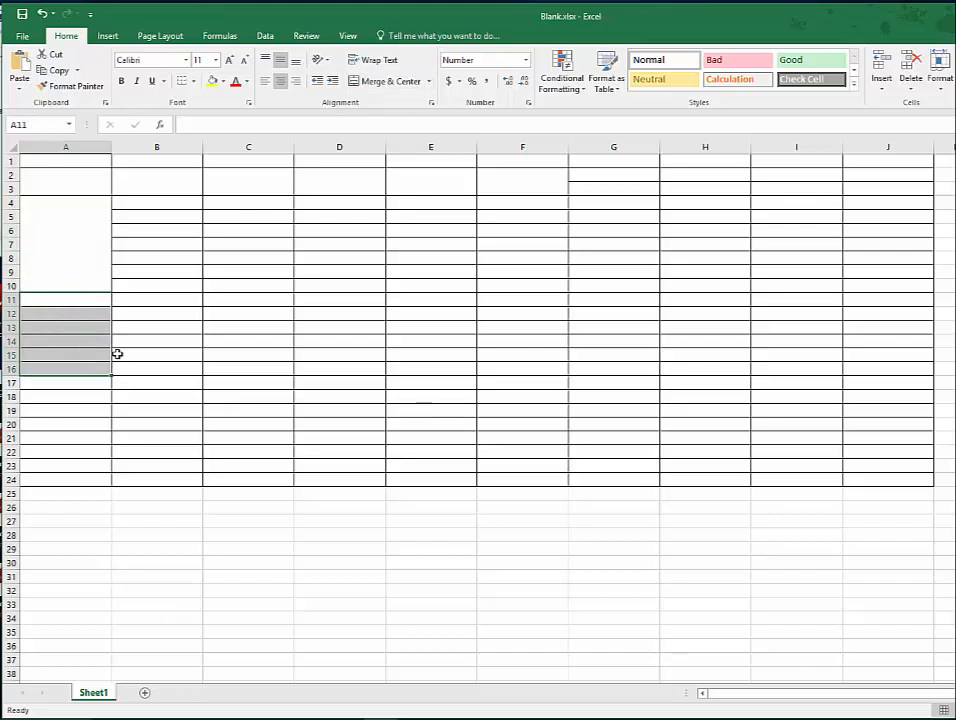
left_click(383, 82)
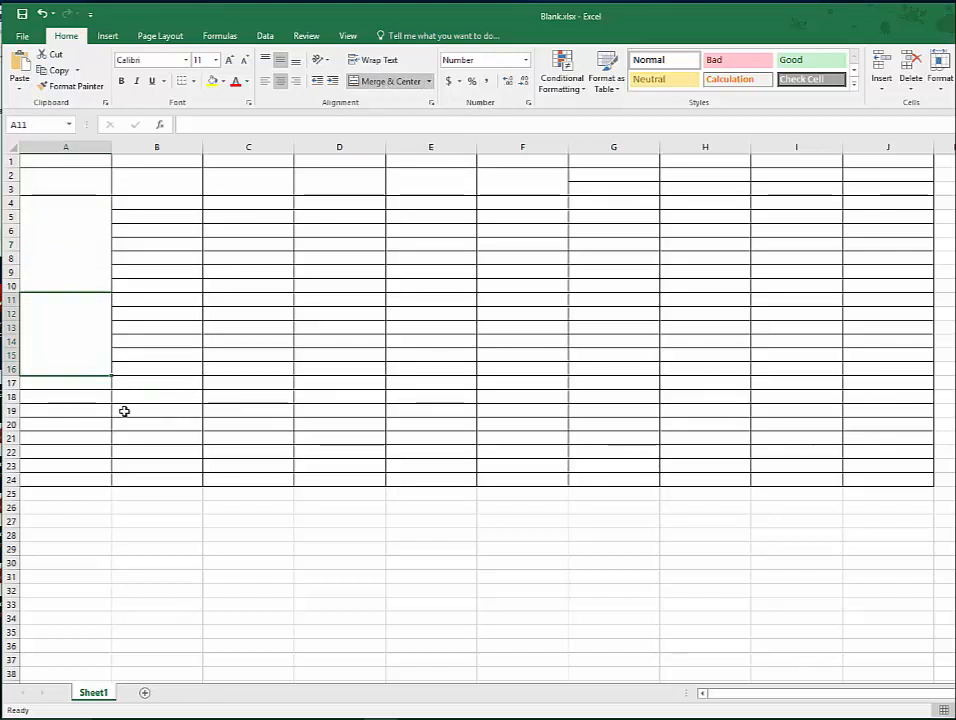
left_click_drag(71, 384, 84, 480)
left_click(390, 82)
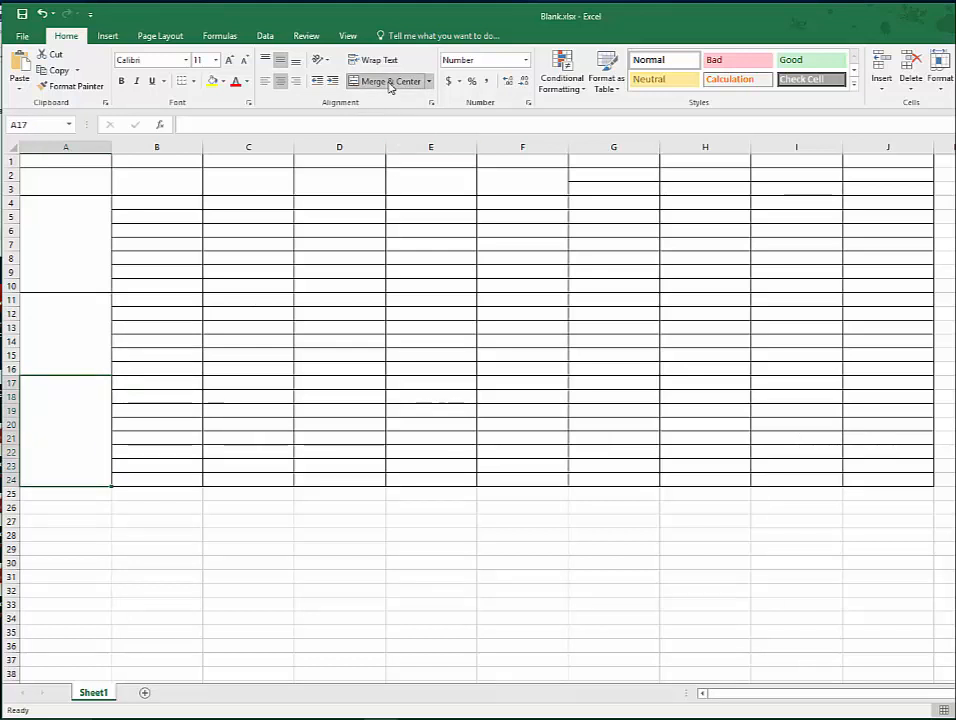
- Set the height of row 1 to 23.25
key("ctrl+Home")
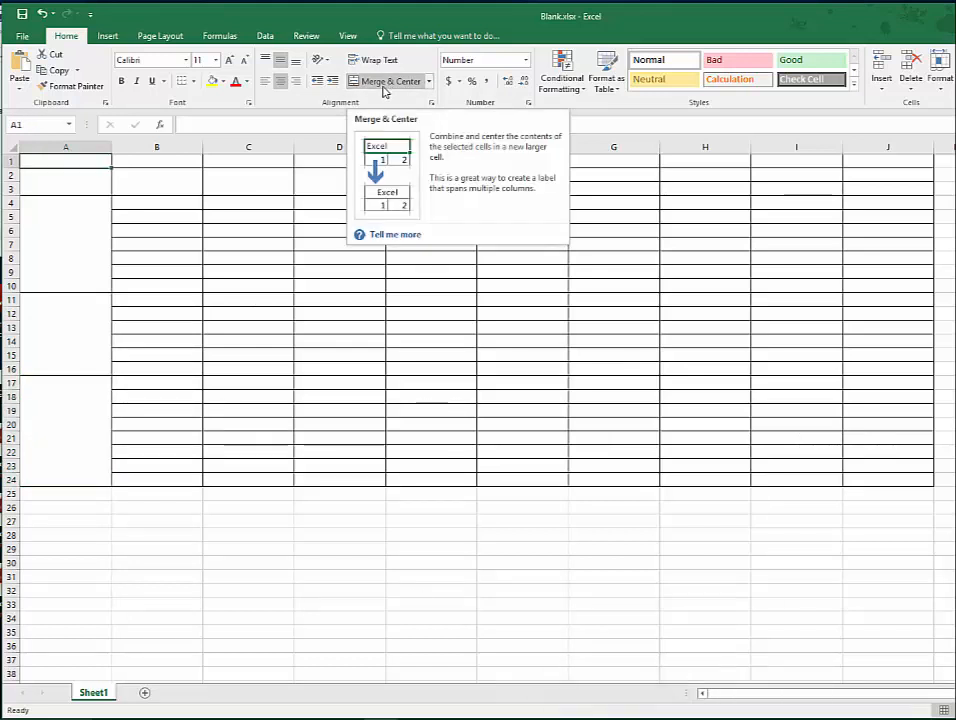
right_click(13, 160)
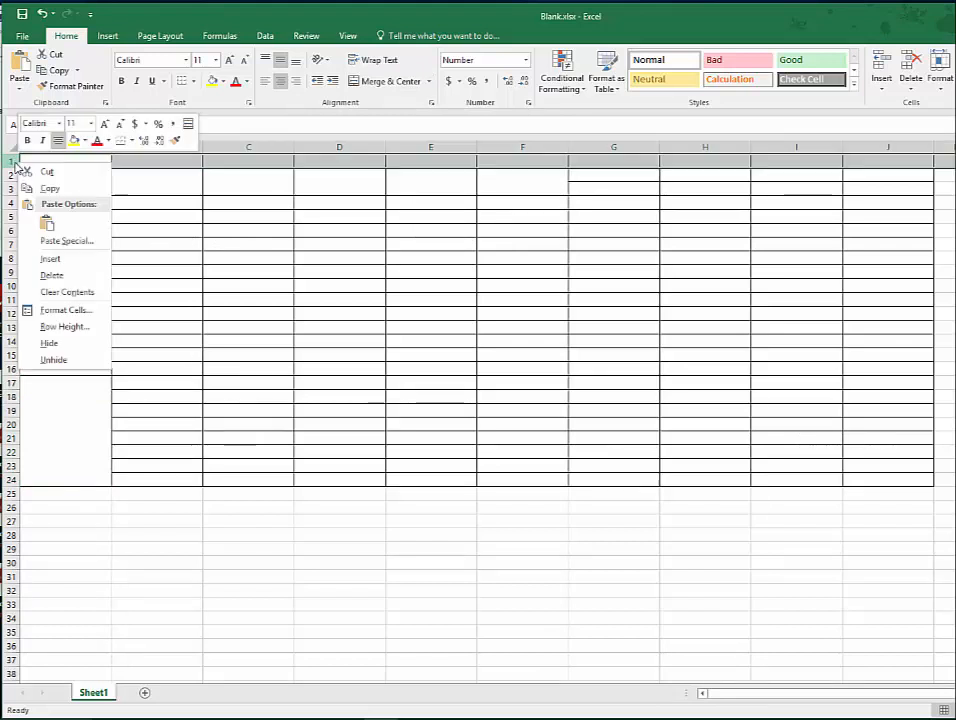
left_click(84, 328)
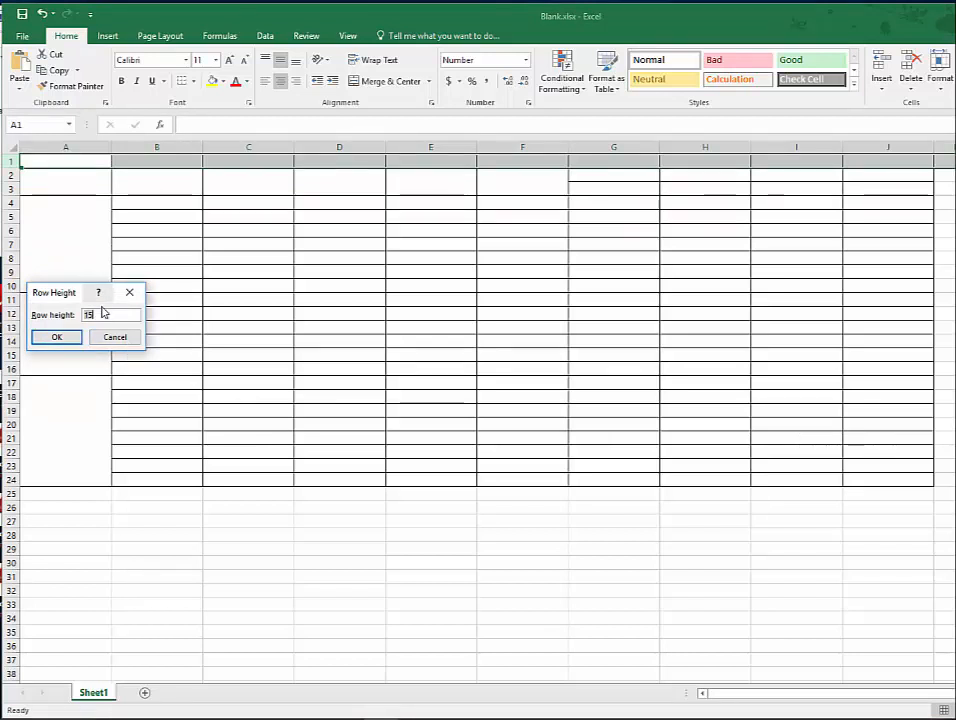
left_click(108, 315)
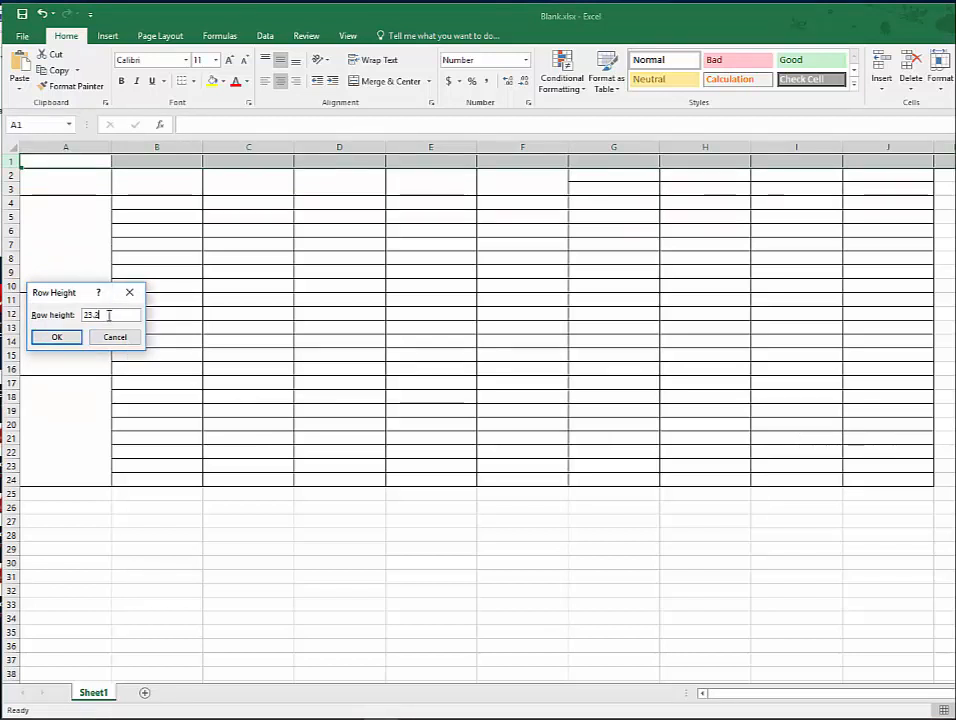
type("23.25")
key("Return")
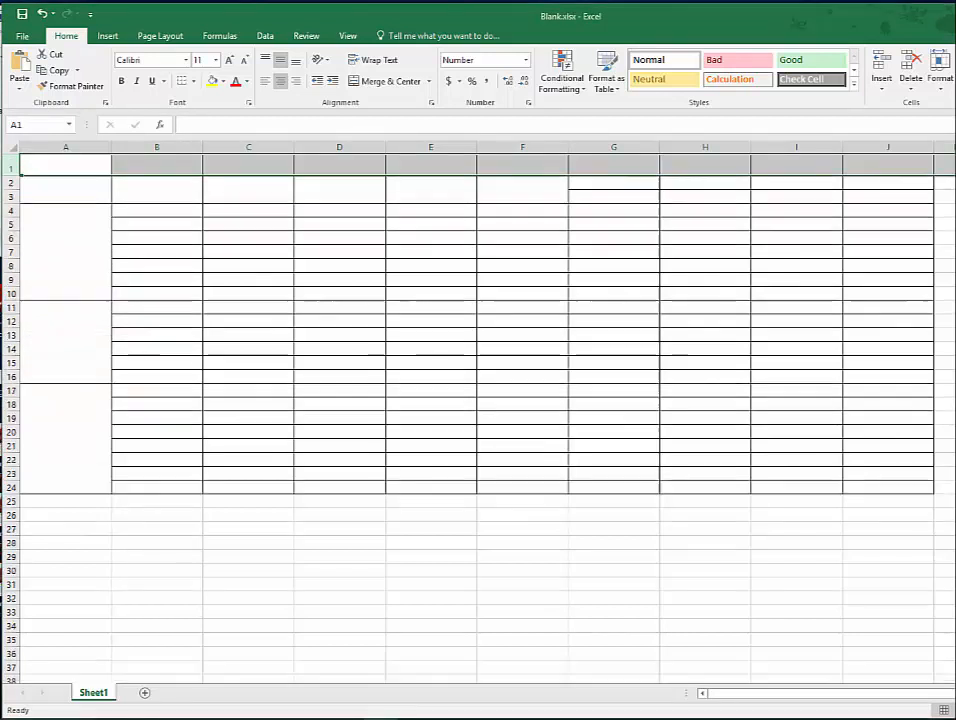
- Set the height of row 2 to 35.25
right_click(8, 183)
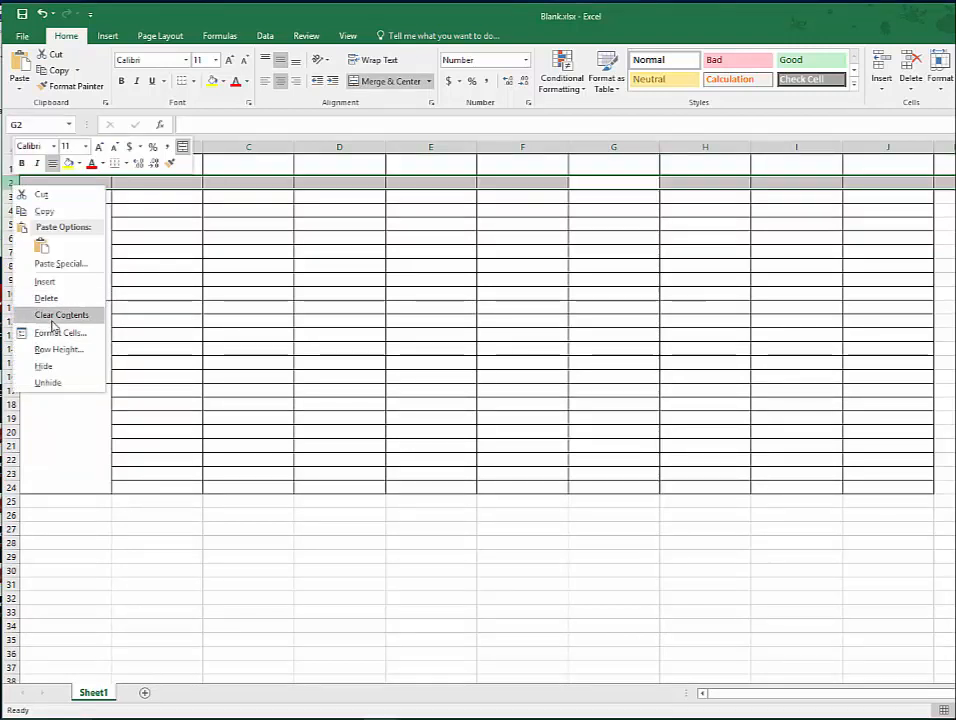
left_click(55, 350)
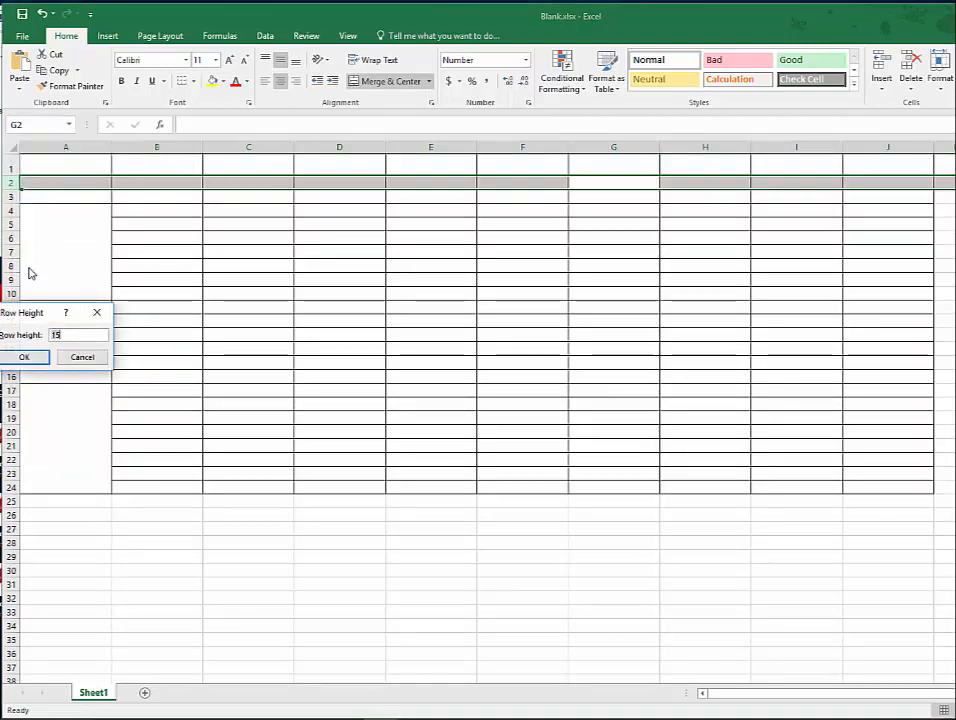
type("35.25")
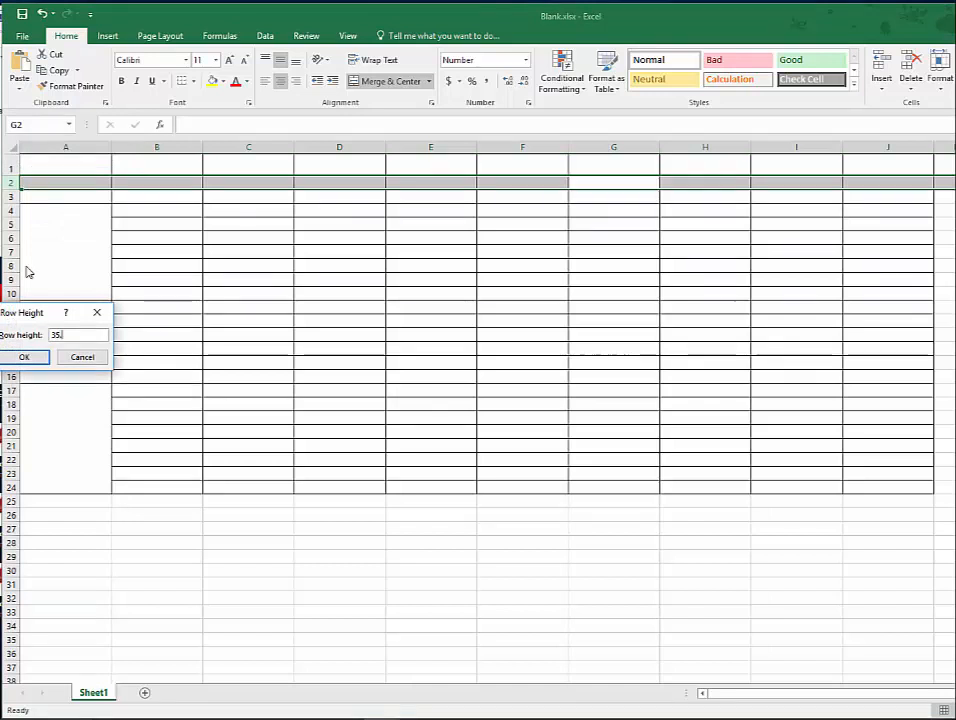
left_click(28, 358)
- Increase the height of row 3 to roughly match row 1, and select the table rows from row 4 down
left_click(11, 216)
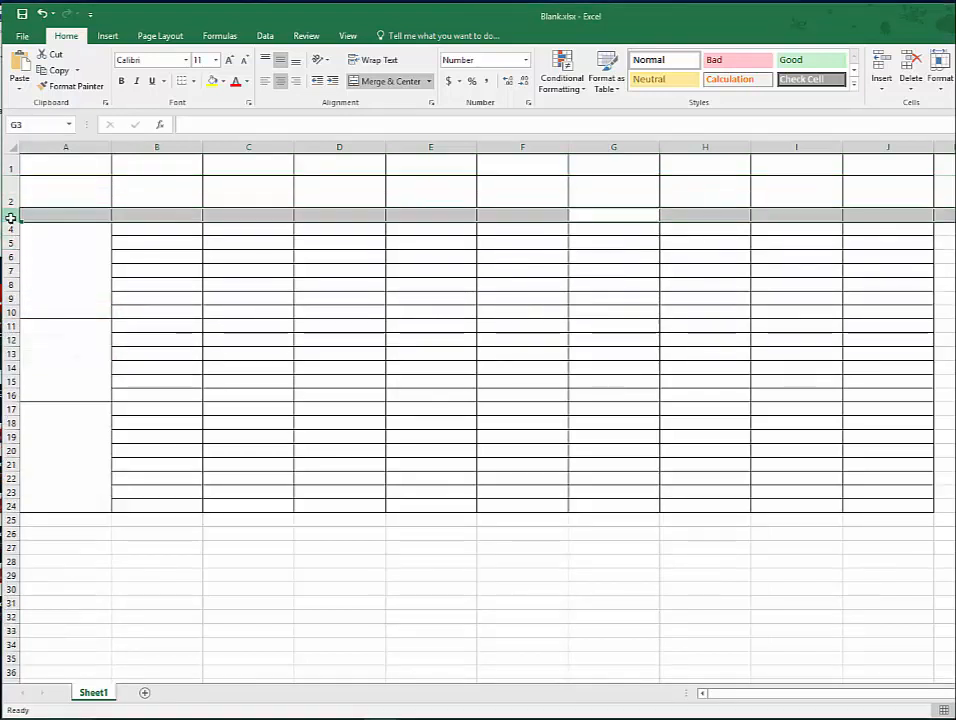
right_click(11, 216)
left_click(52, 378)
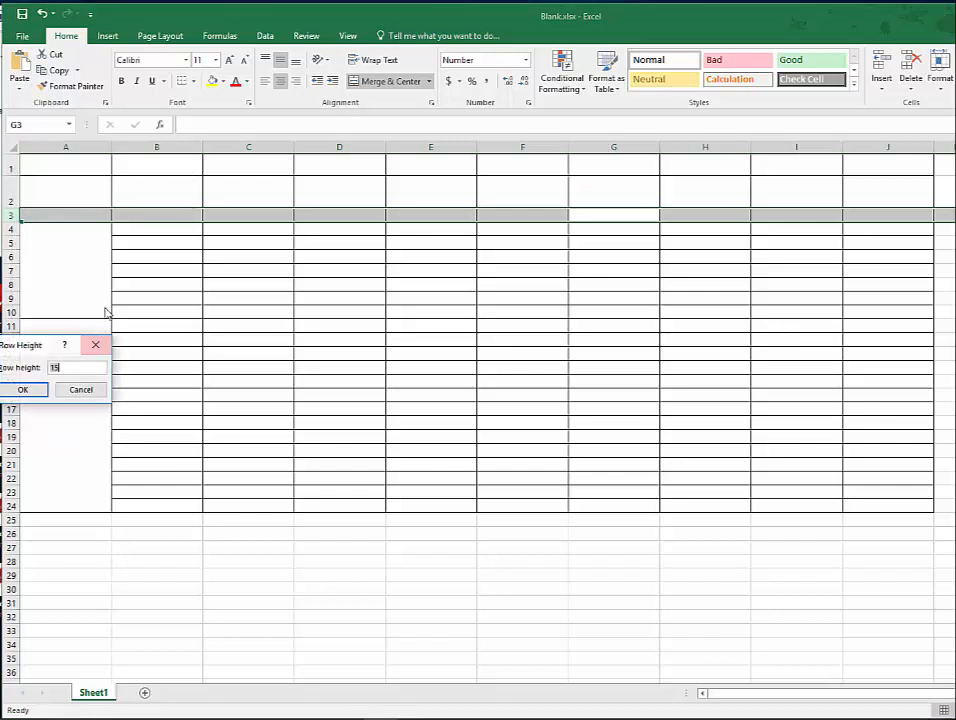
key("Return")
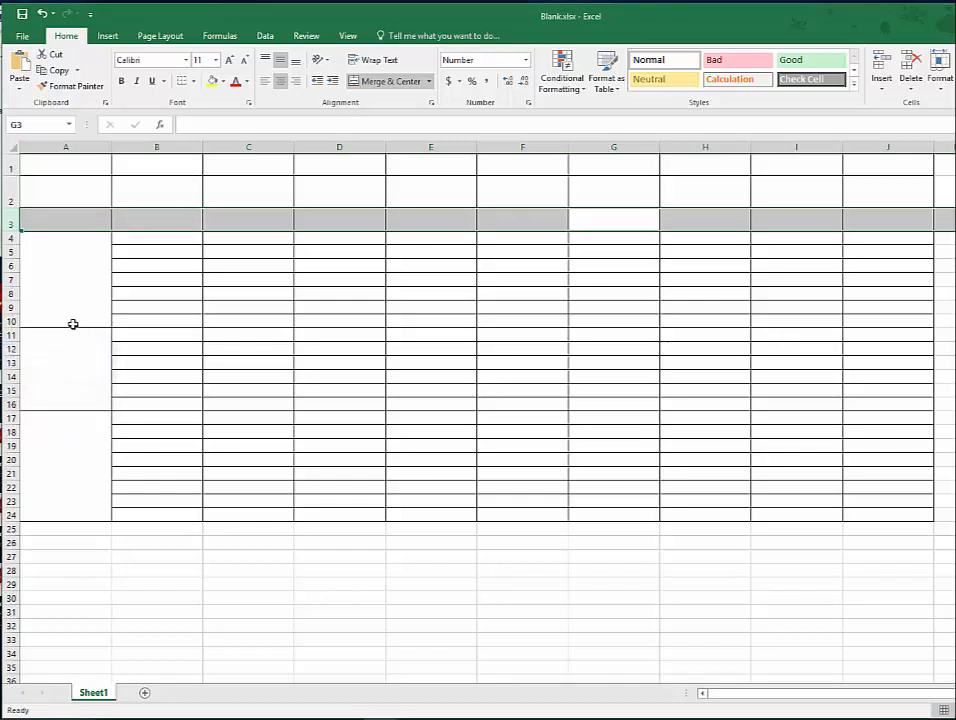
left_click_drag(11, 238, 15, 502)
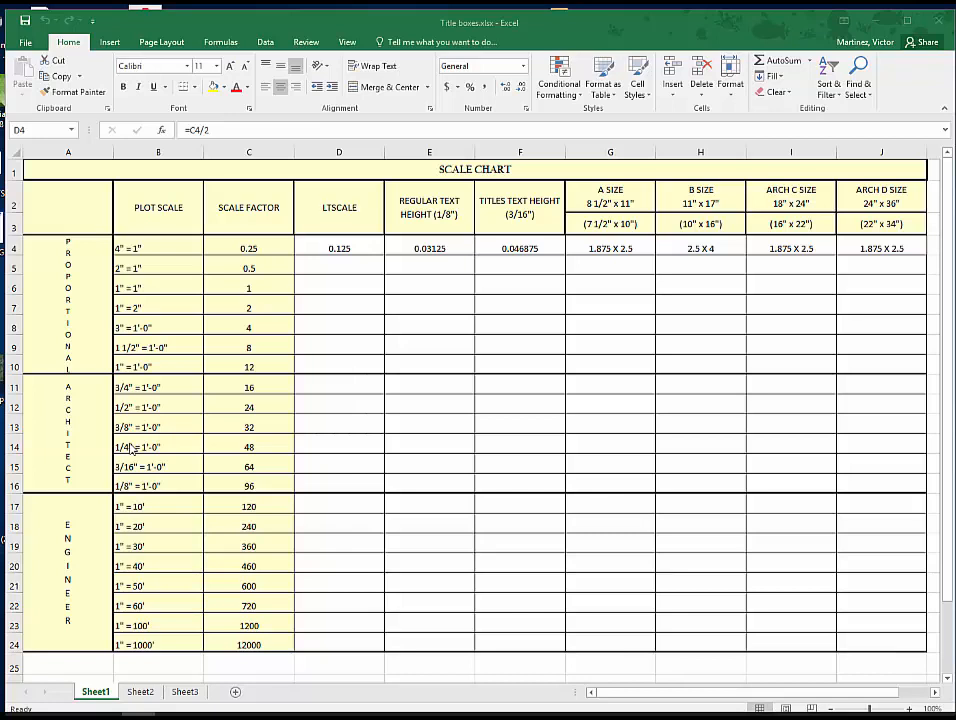
- Show the text orientation options for the merged PROPORTIONAL label in column A, including Vertical Text
left_click(92, 311)
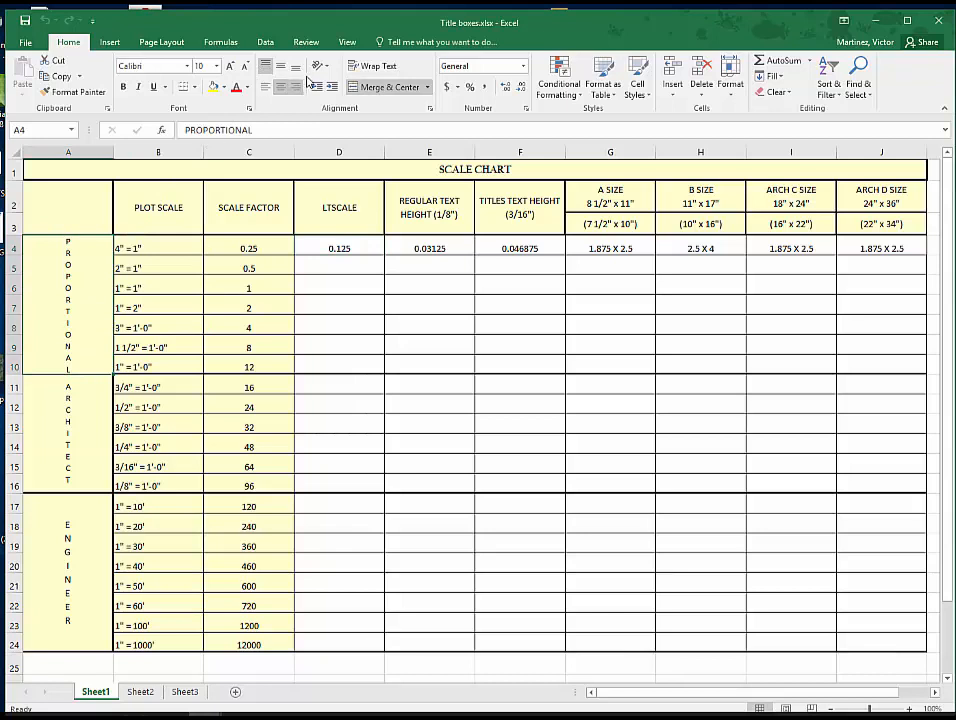
left_click(329, 68)
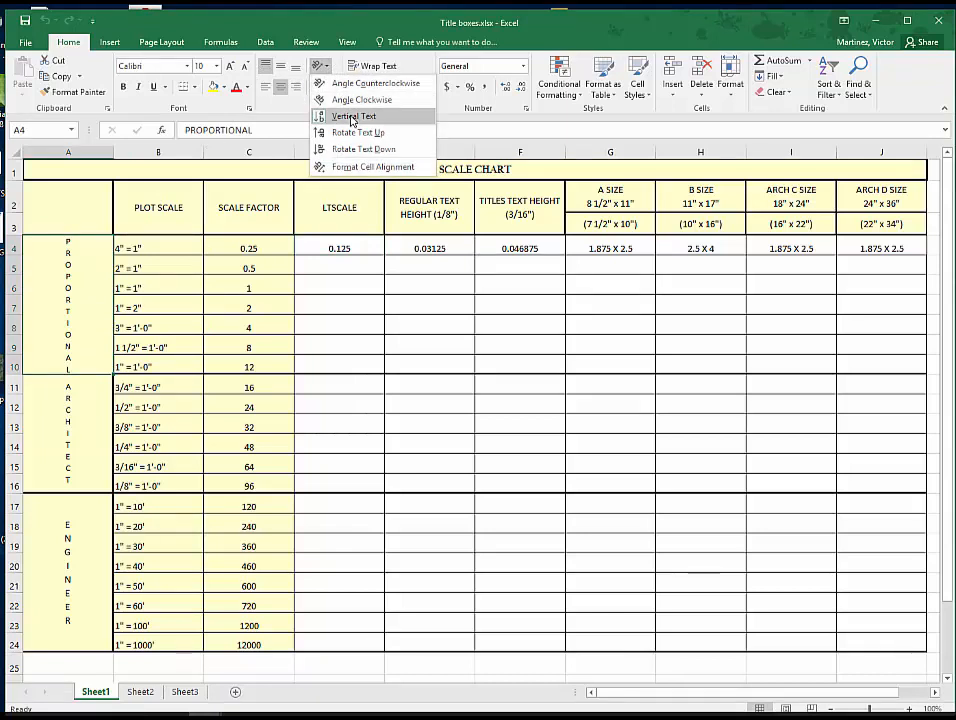
left_click(205, 715)
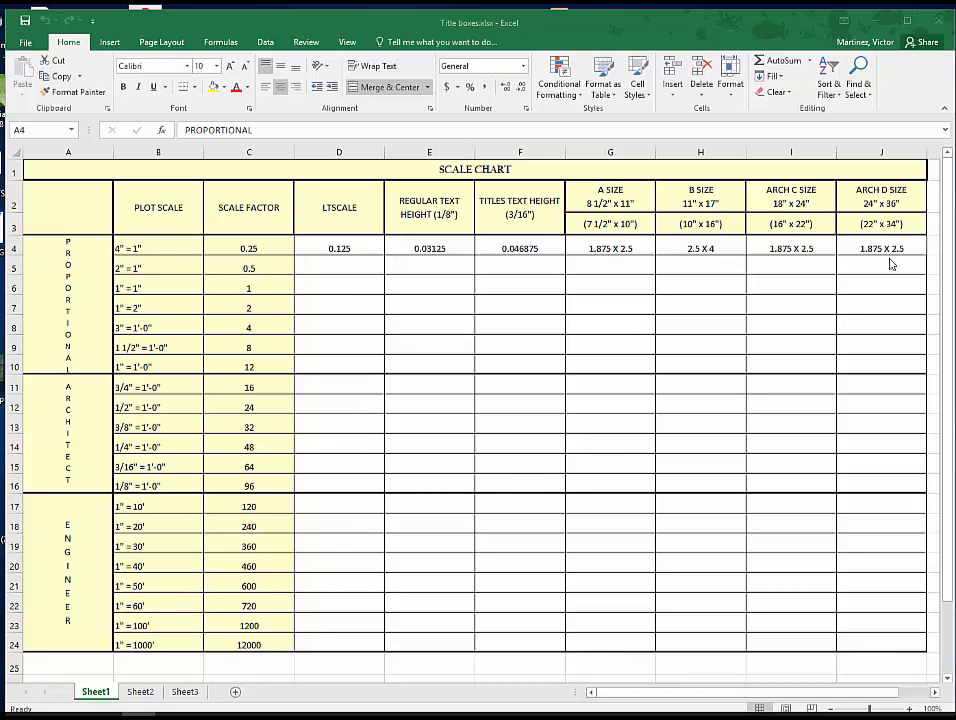
- Examine the formula in each row 4 cell from the LTSCALE column through the ARCH D SIZE column
left_click(361, 247)
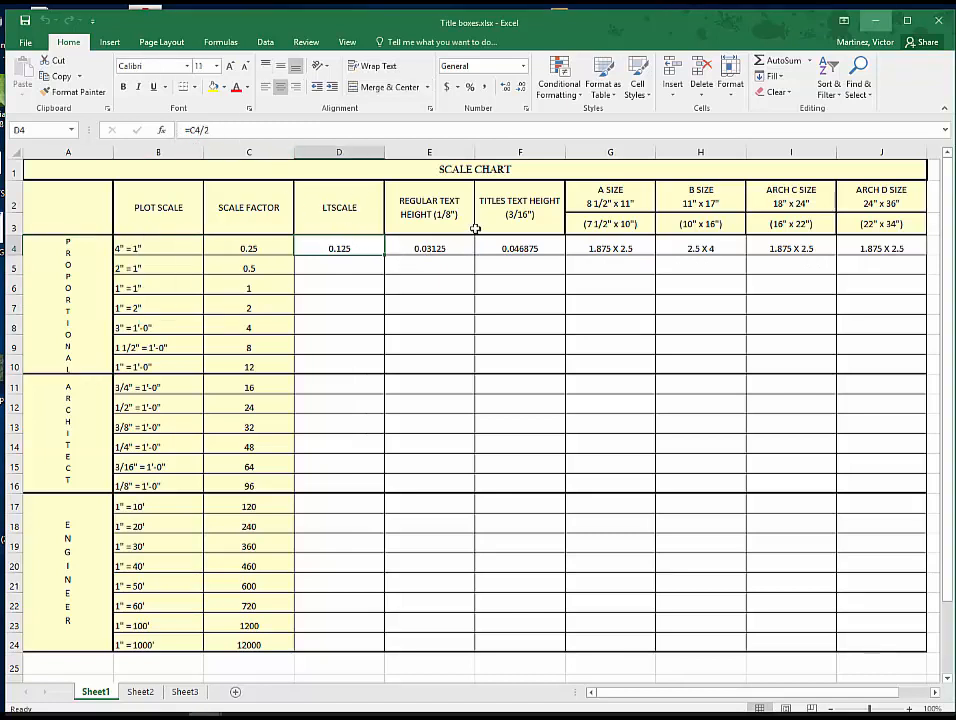
left_click(450, 248)
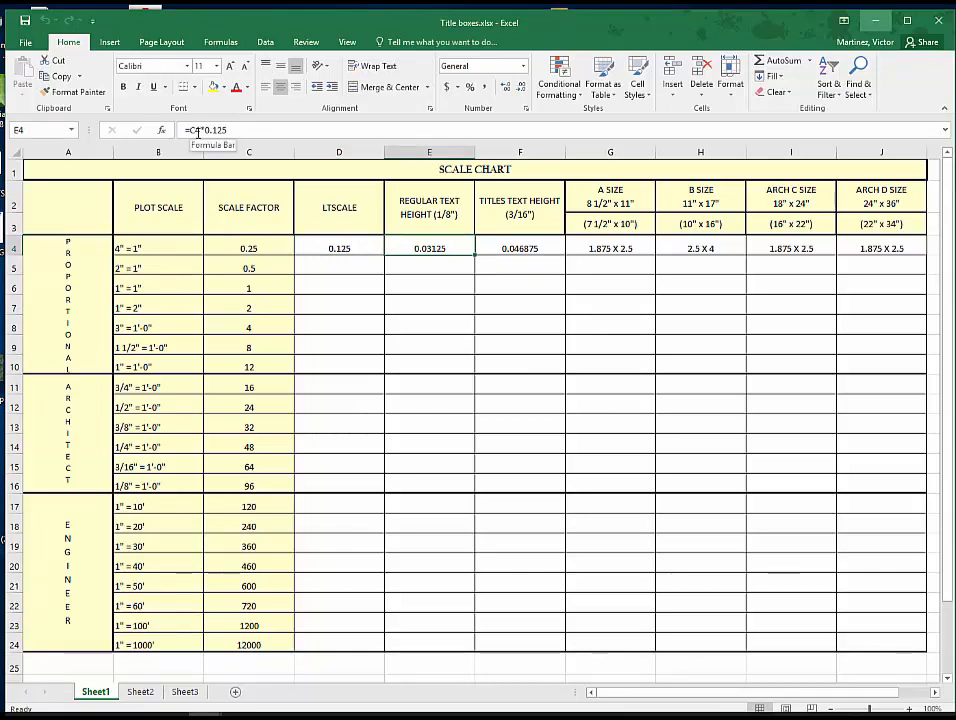
left_click(535, 248)
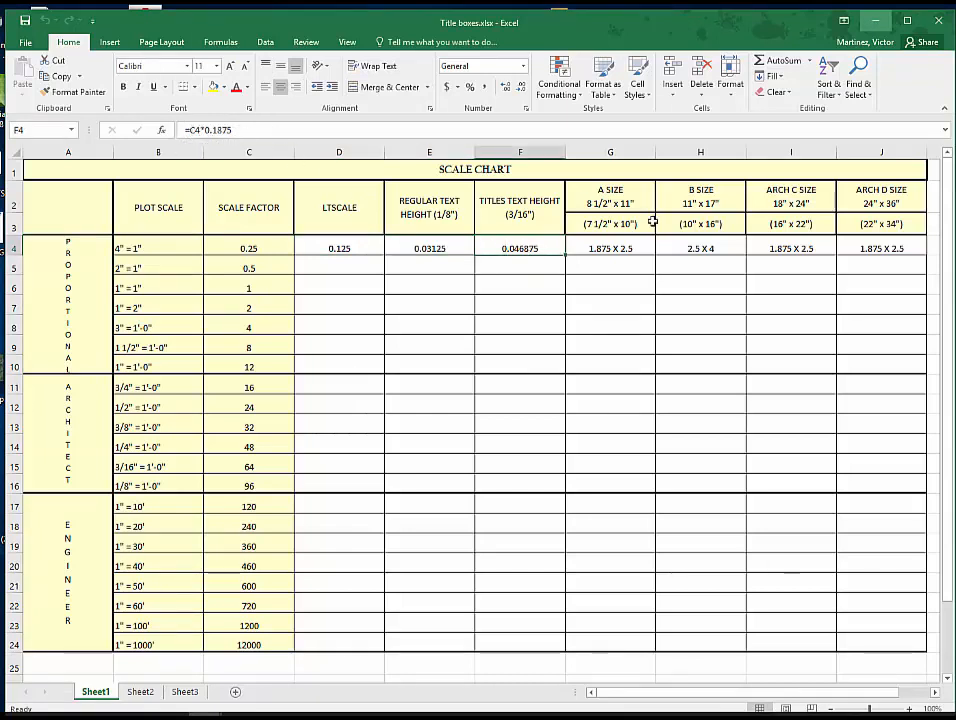
left_click(621, 249)
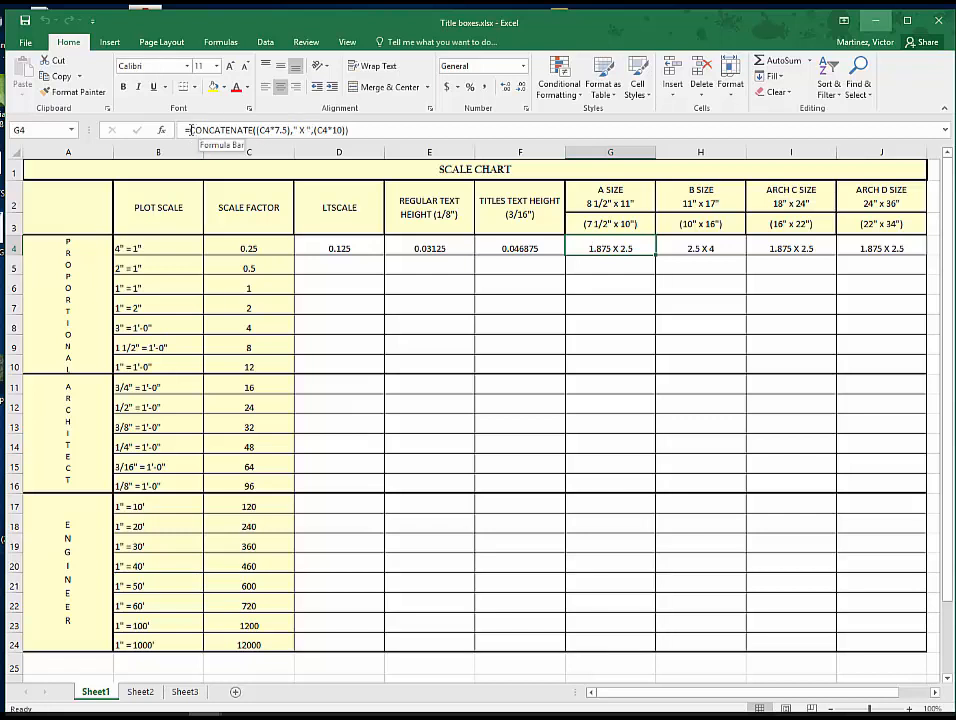
left_click(705, 249)
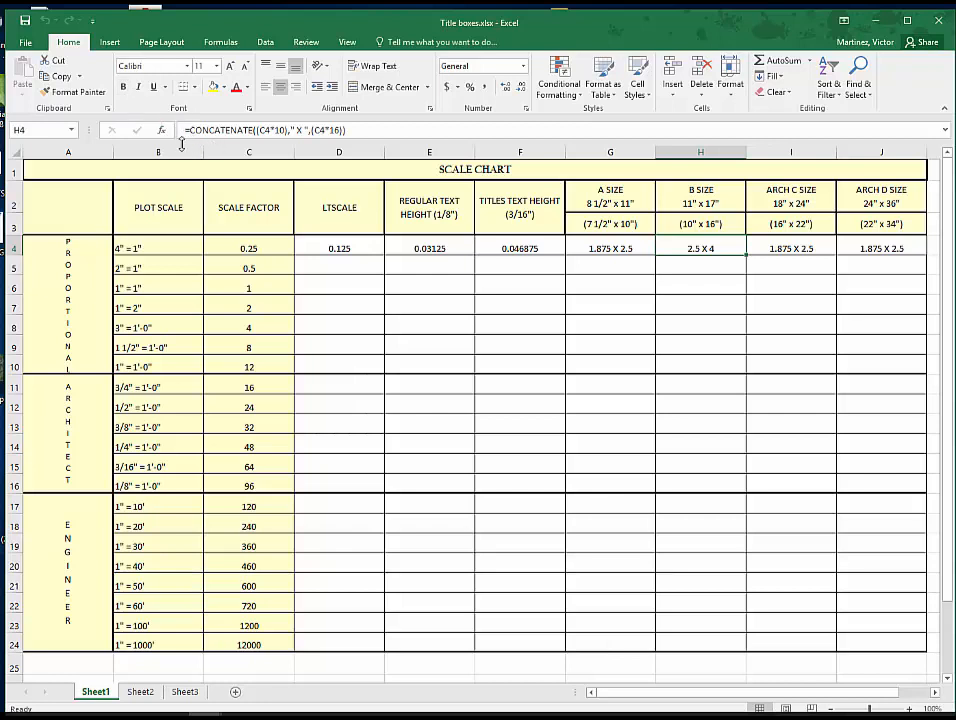
left_click(790, 250)
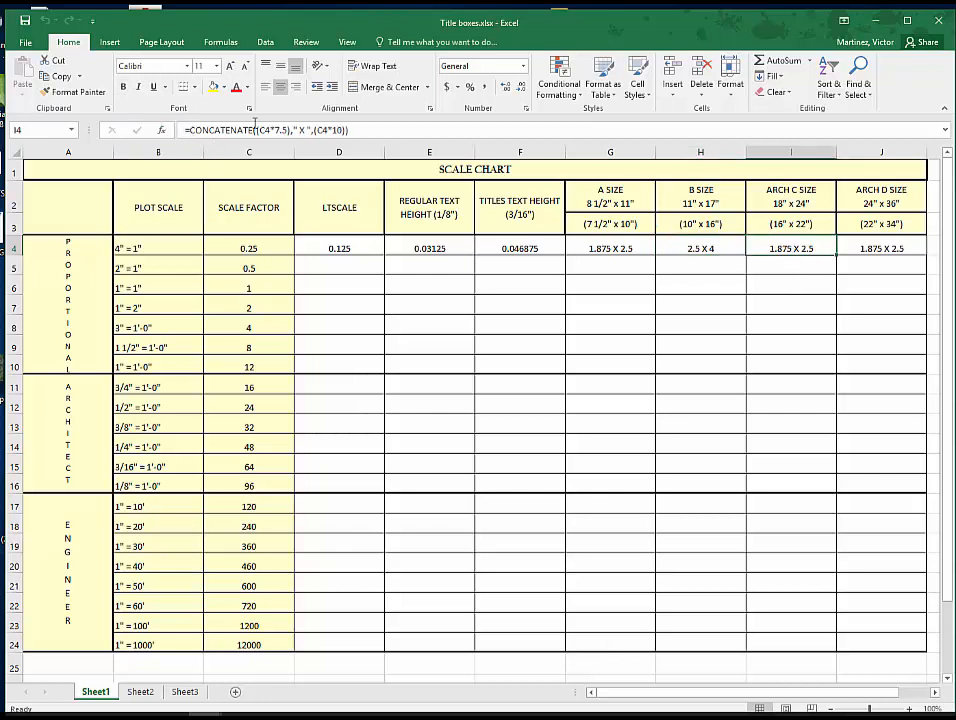
left_click(890, 249)
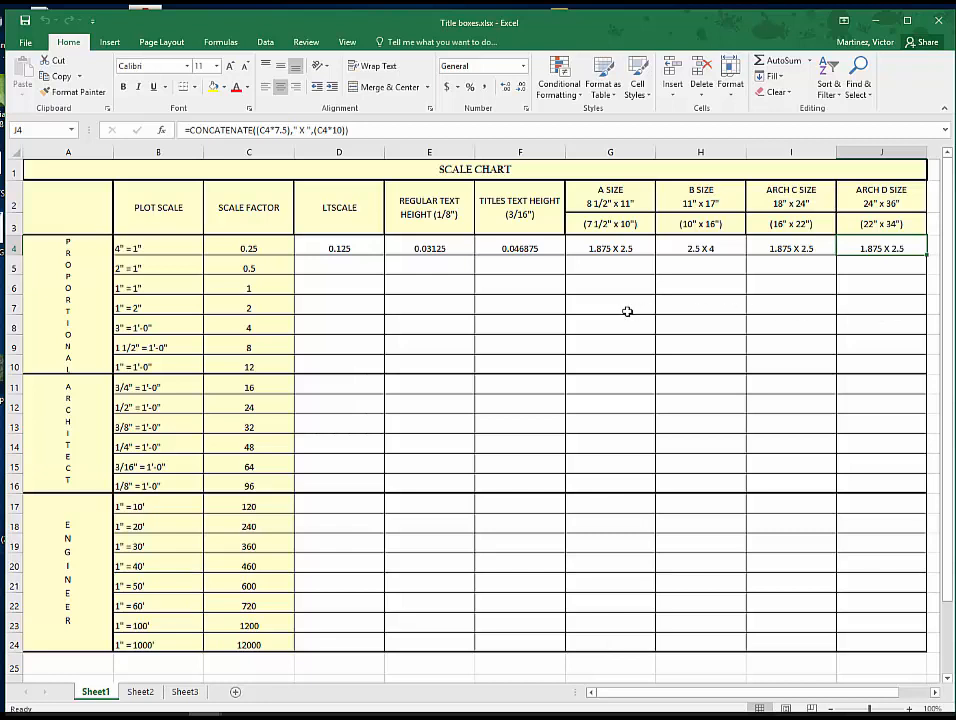
- Go back over the row 4 formulas between D4 and H4
left_click(366, 251)
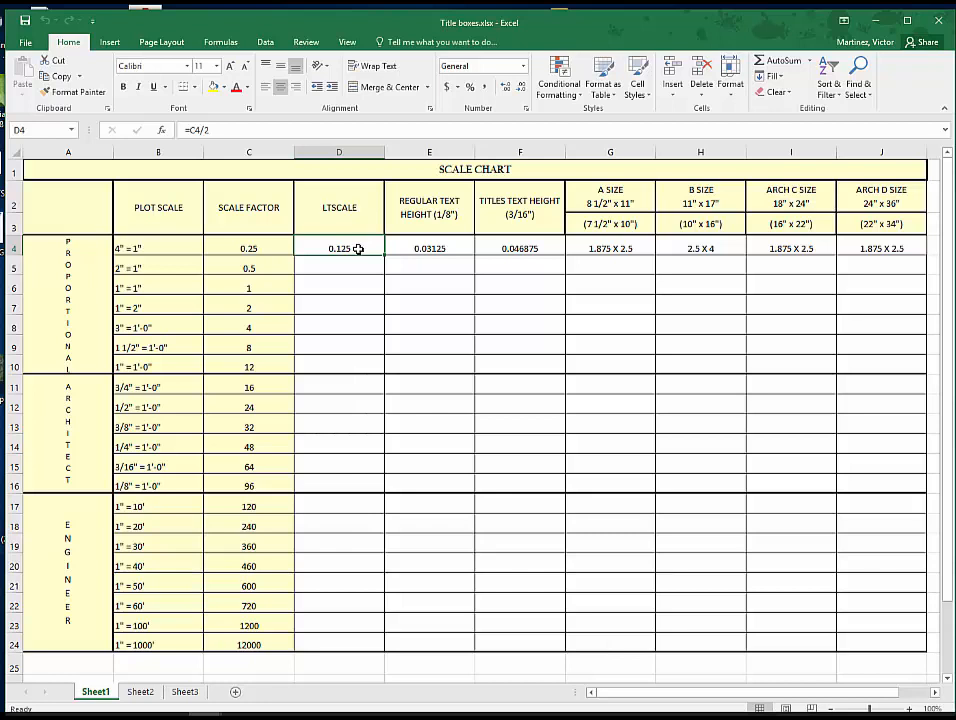
left_click(444, 249)
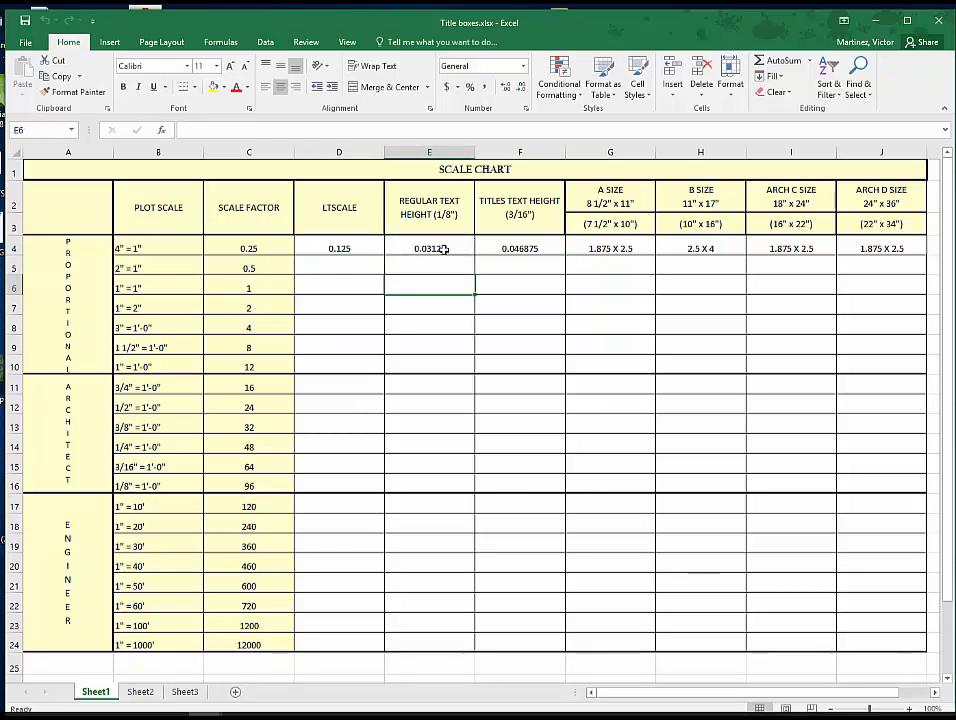
key("Down")
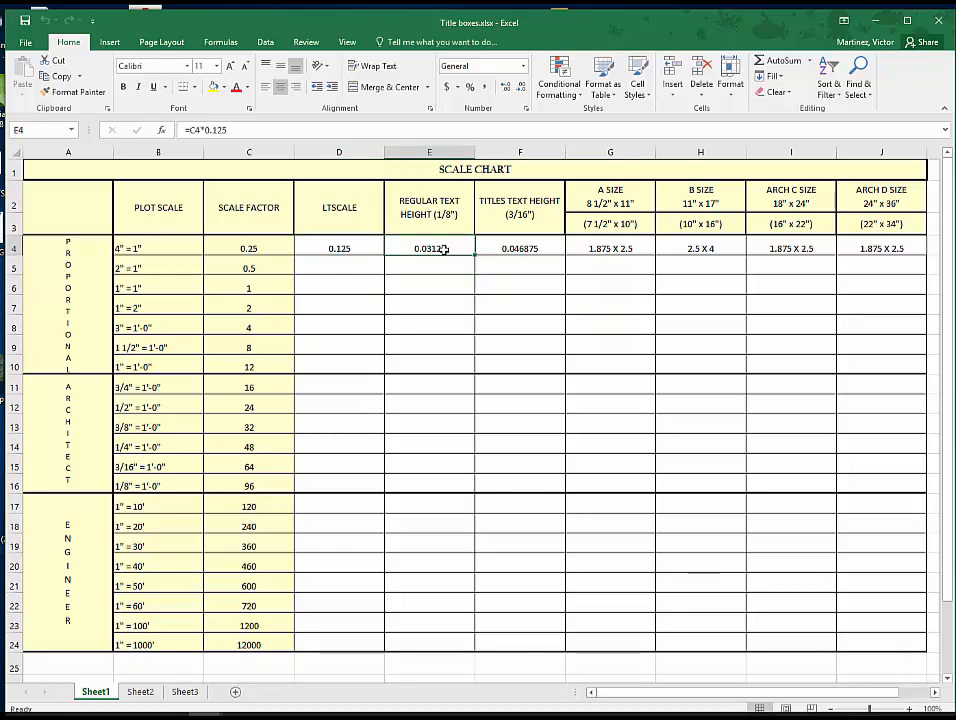
key("Right")
key("Right")
key("Right")
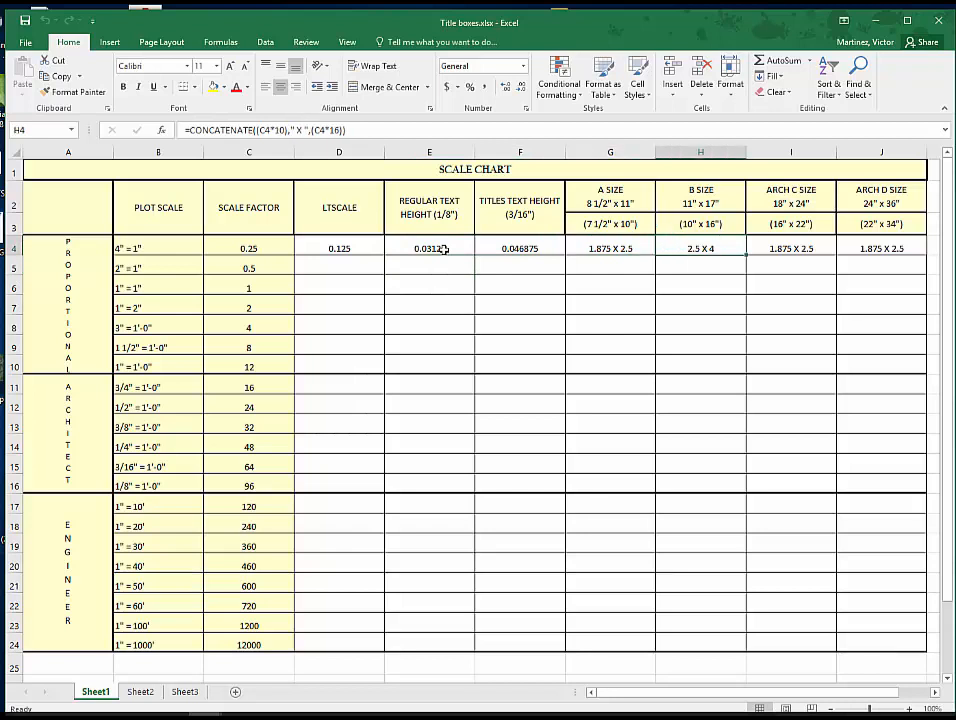
key("Left")
key("Left")
key("Left")
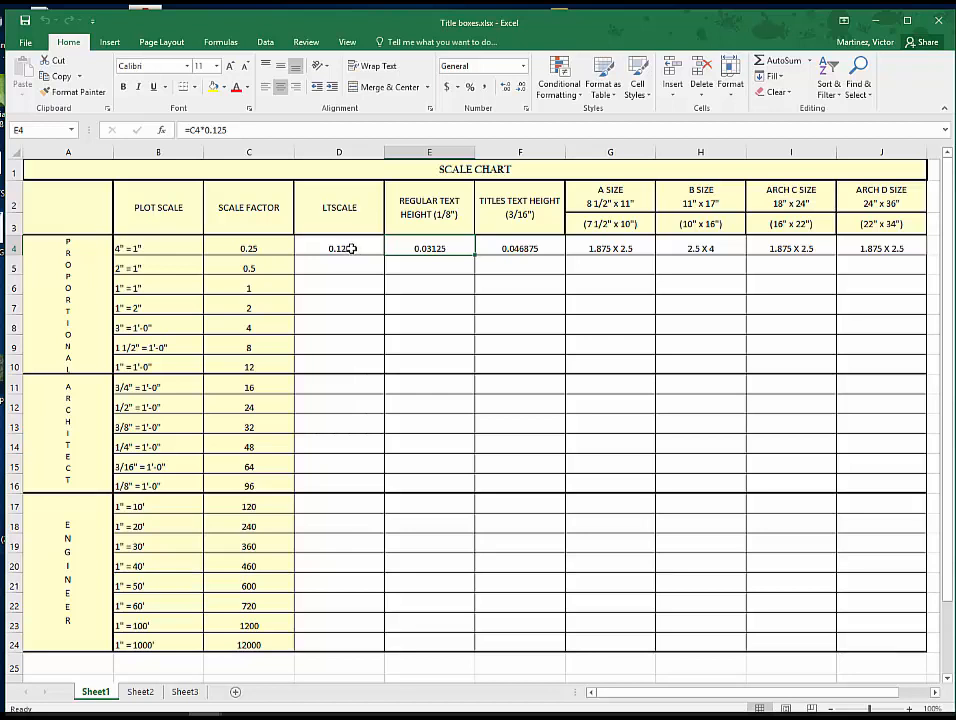
- Fill the formulas in D4:J4 down through row 24 of the scale chart
left_click_drag(350, 249, 851, 245)
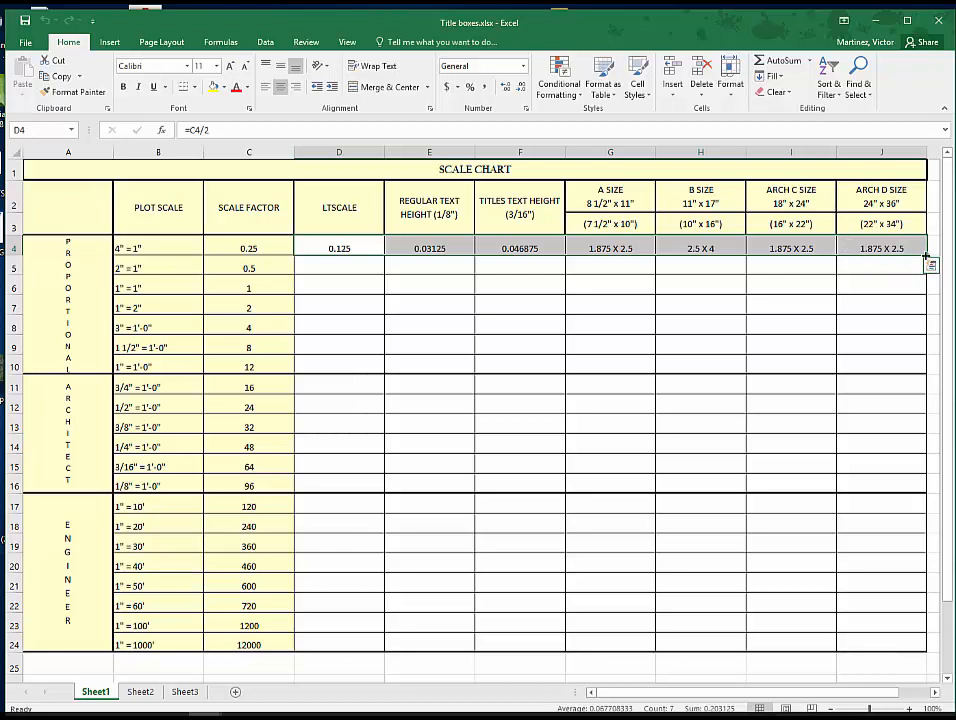
left_click_drag(925, 256, 919, 652)
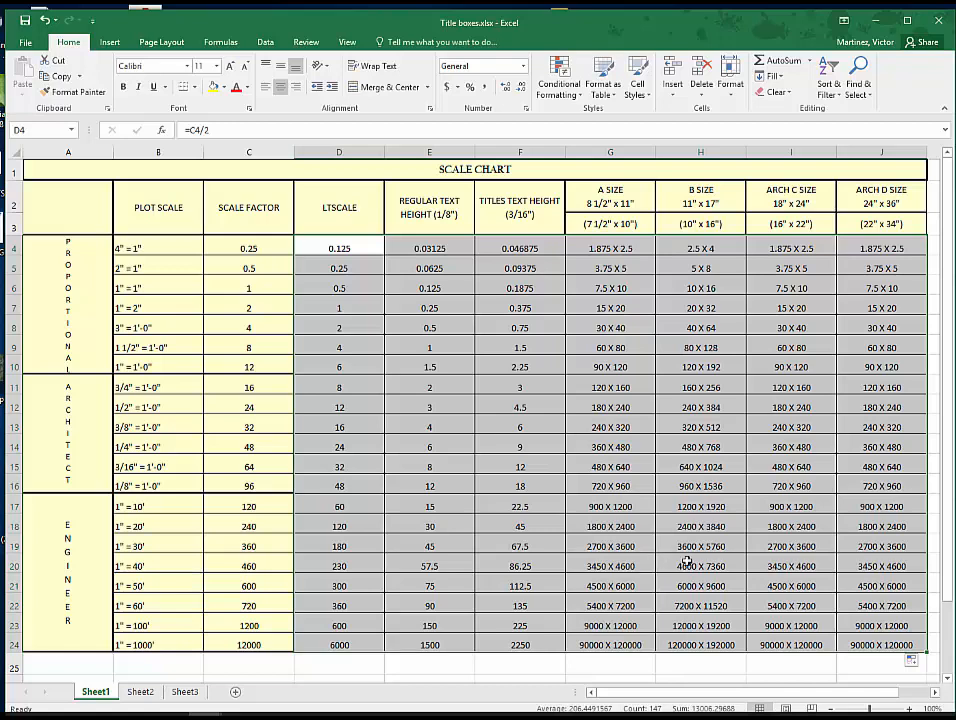
left_click(906, 644)
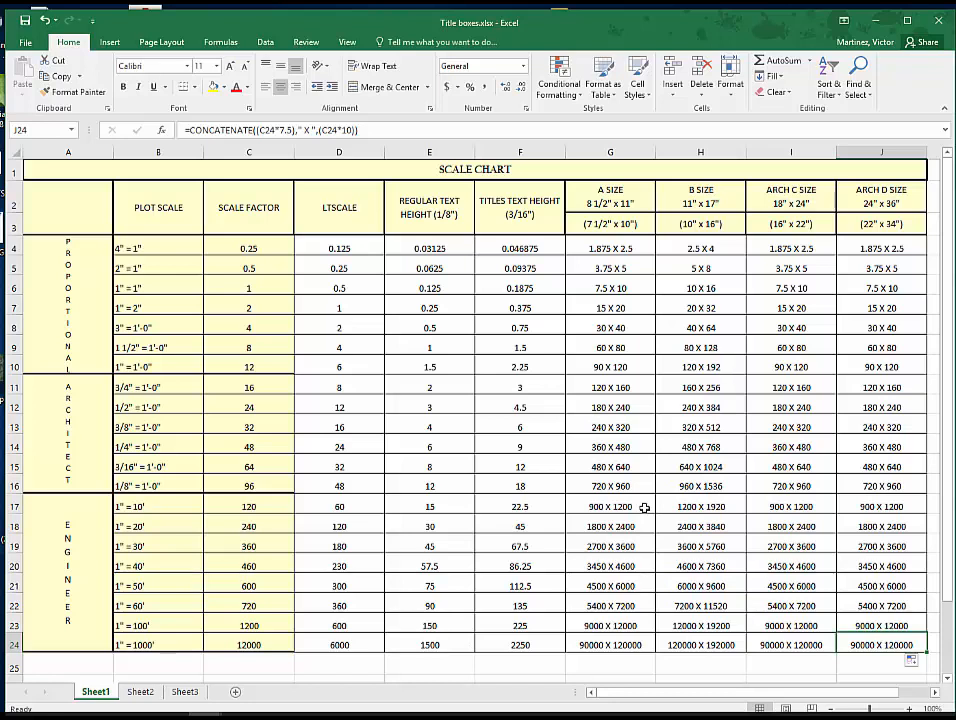
- Check the formulas in E4 and in the LTSCALE column for rows 5 to 7
left_click(438, 249)
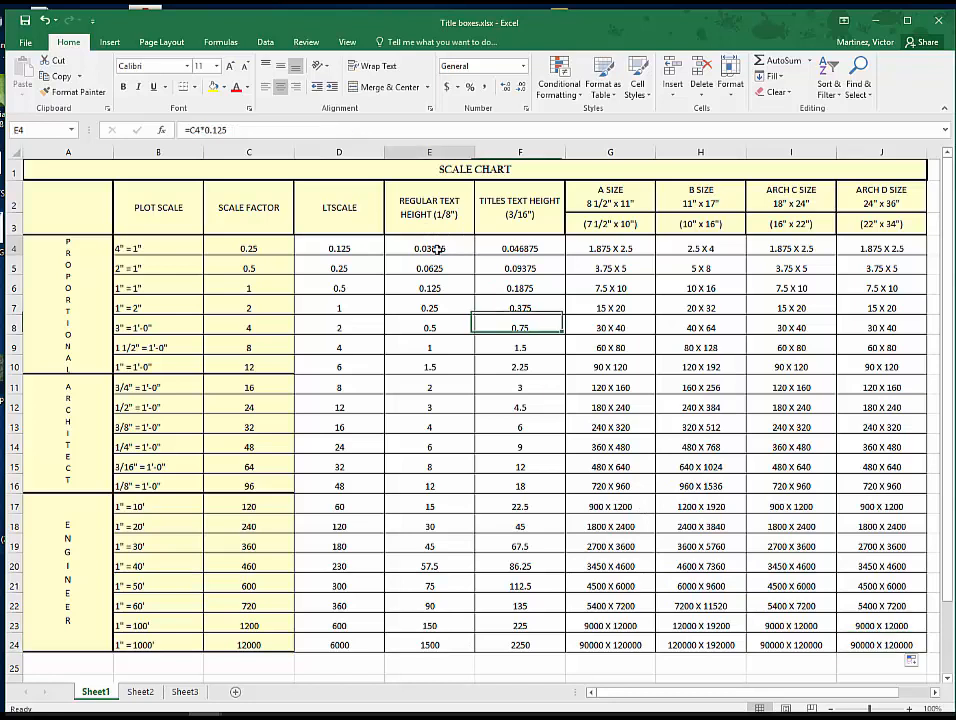
left_click(366, 269)
left_click(358, 288)
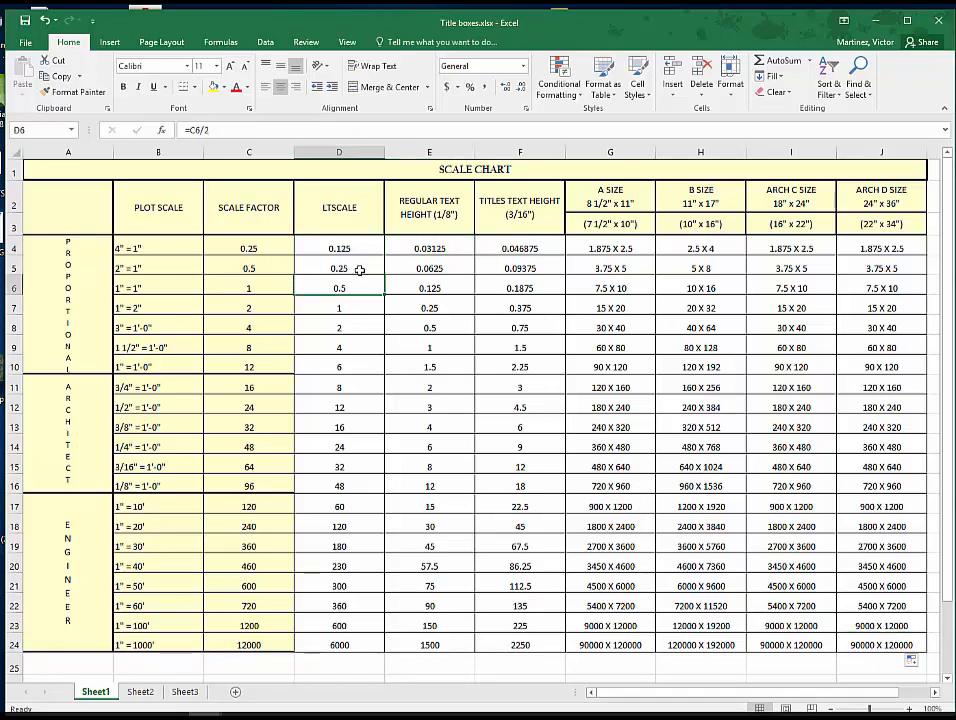
left_click(362, 308)
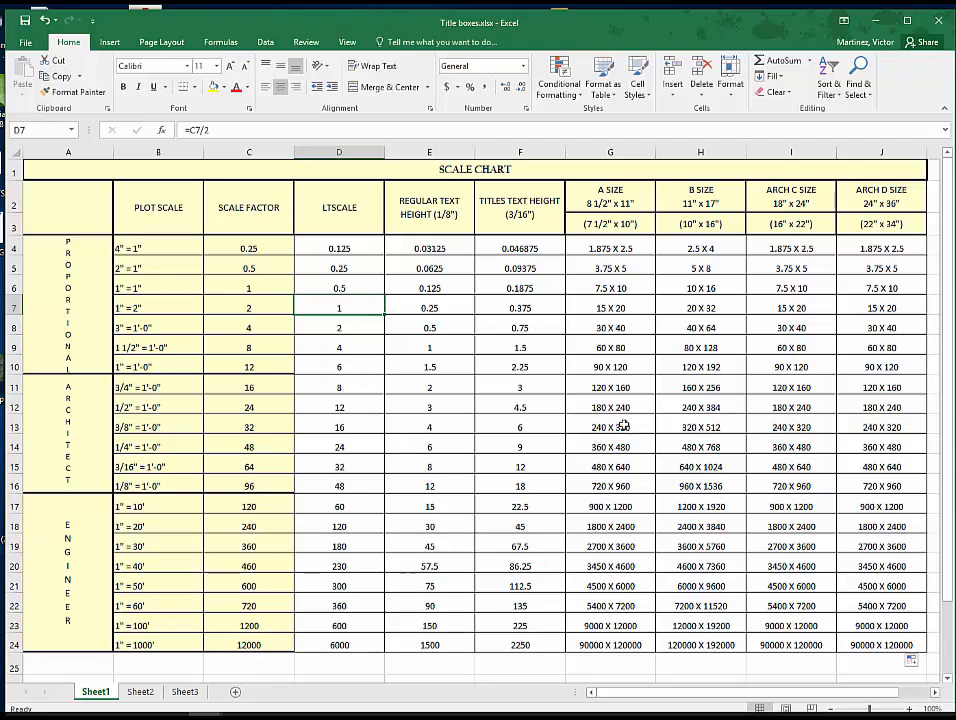
left_click_drag(613, 427, 694, 506)
right_click(688, 466)
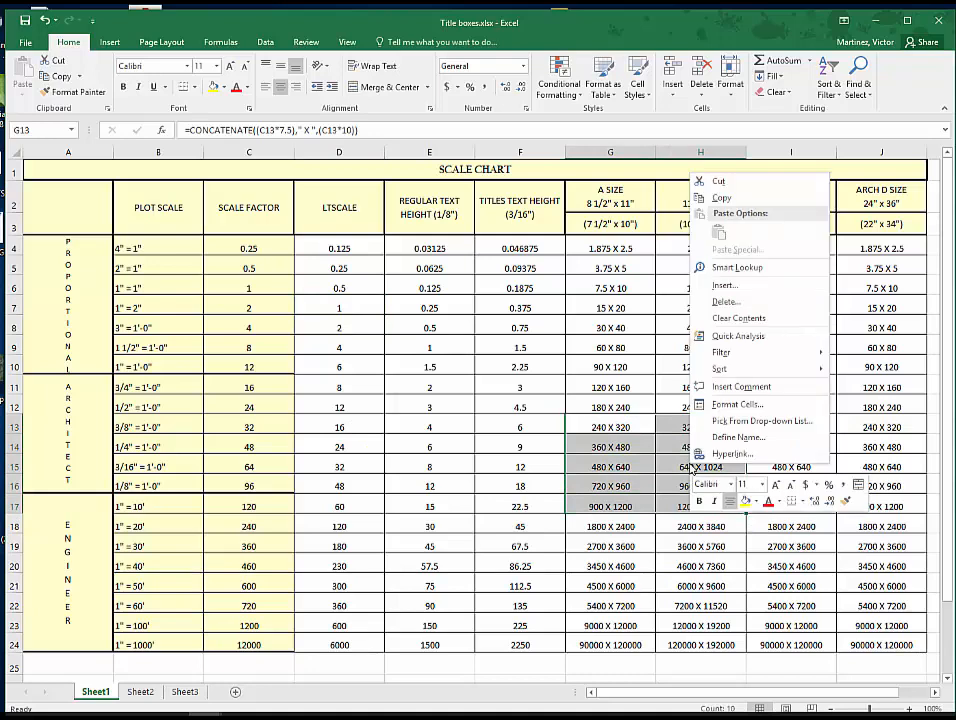
left_click(743, 405)
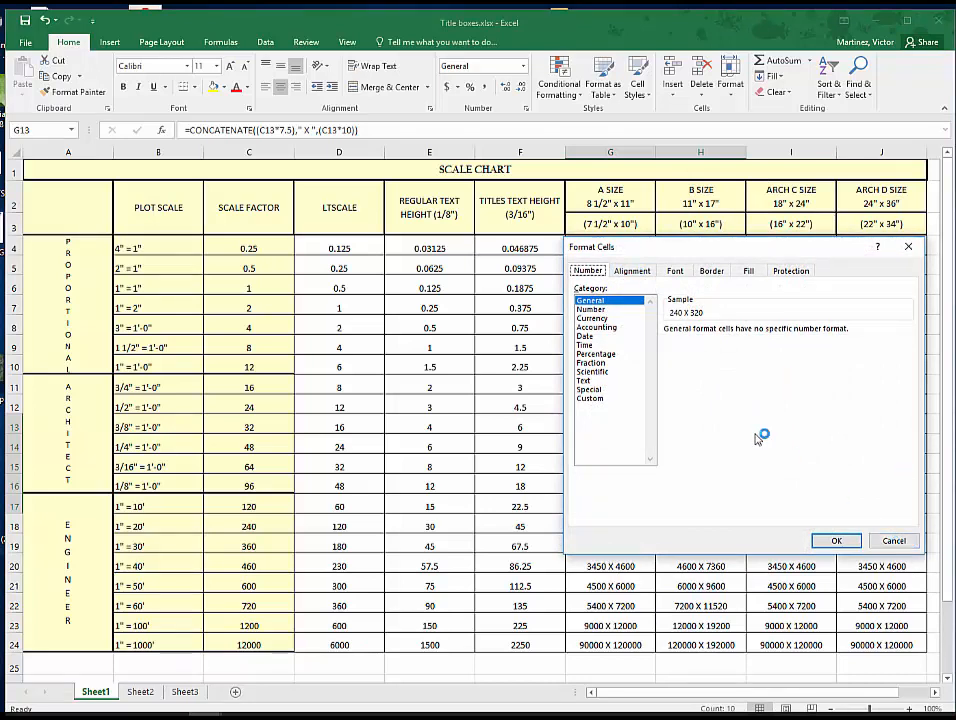
left_click(597, 309)
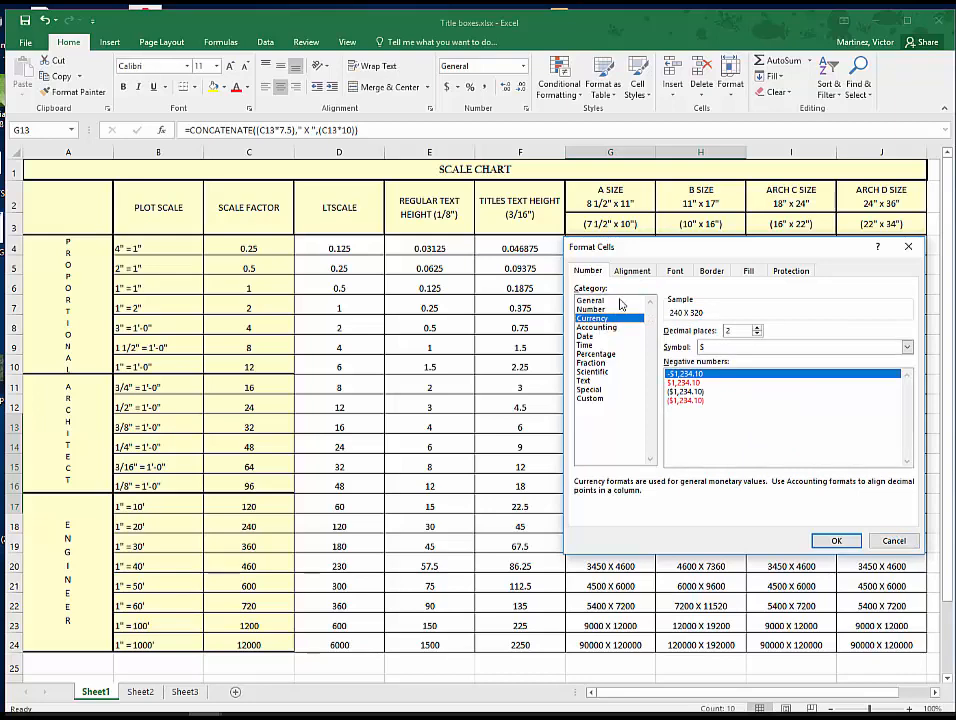
left_click(637, 272)
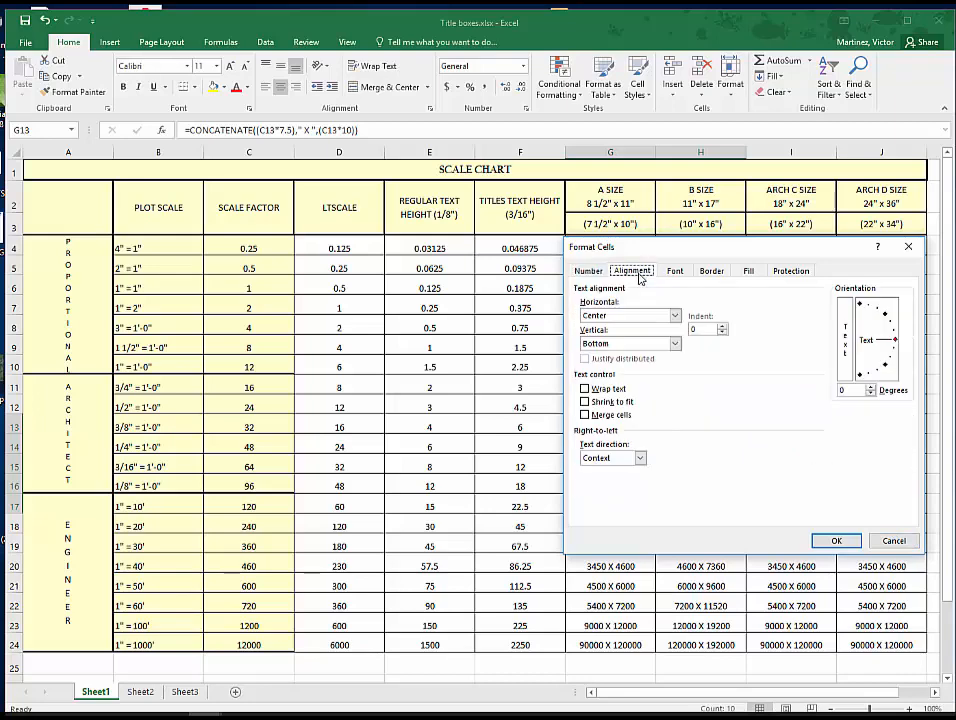
left_click(894, 540)
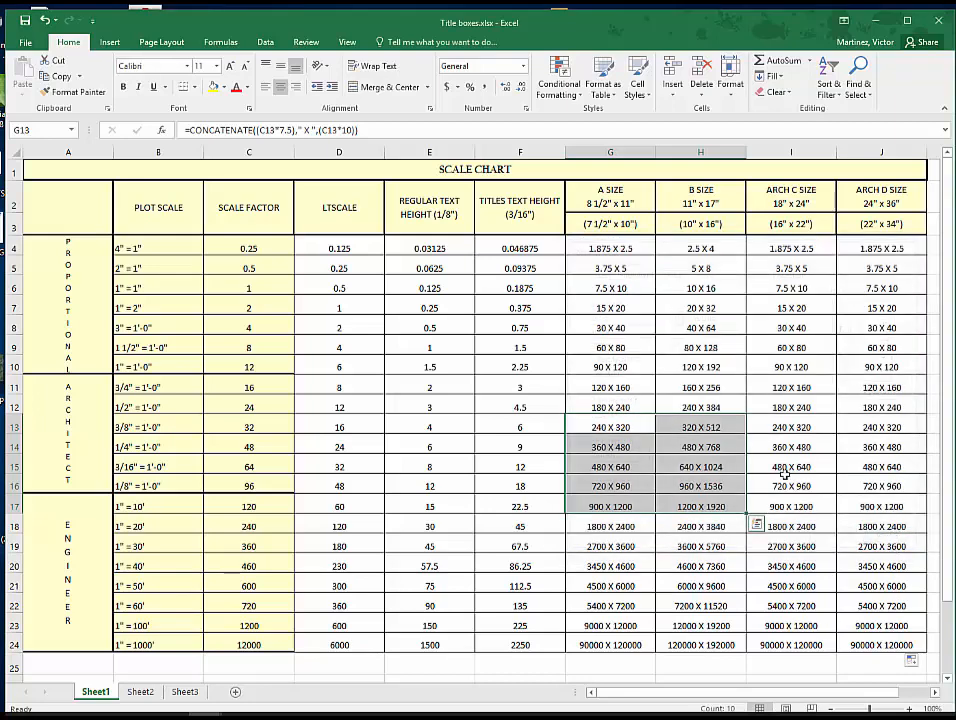
left_click(712, 446)
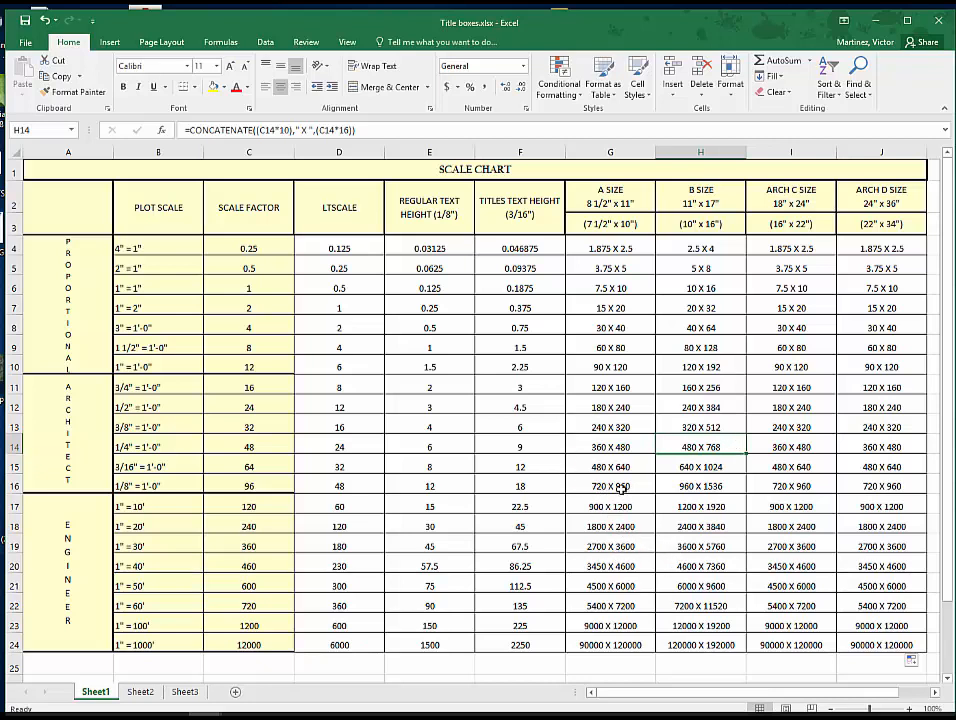
left_click_drag(621, 488, 905, 626)
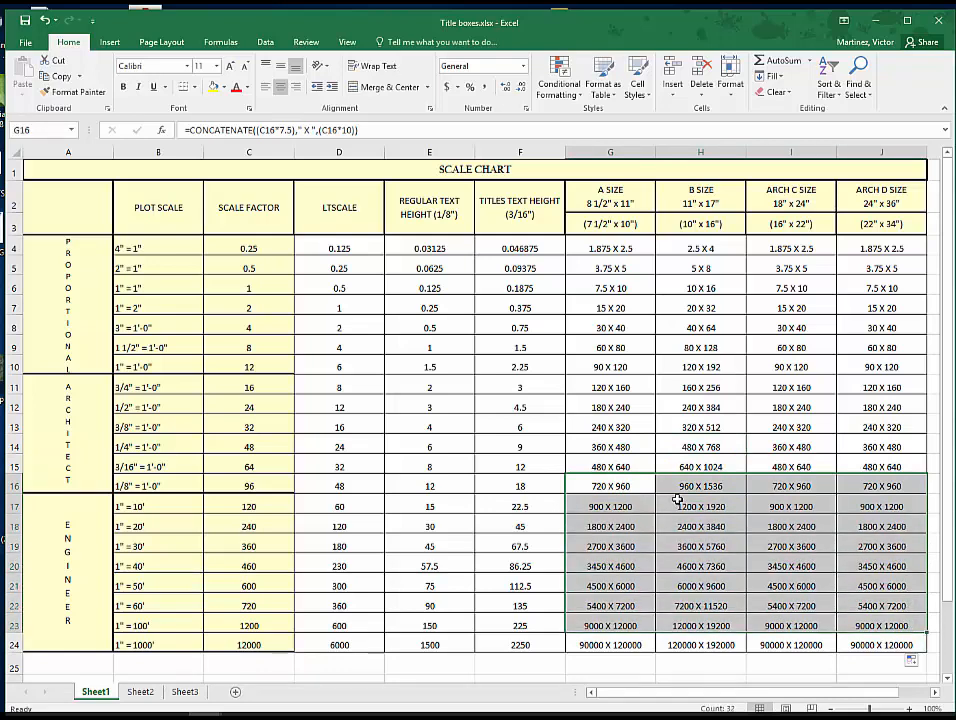
left_click(677, 463)
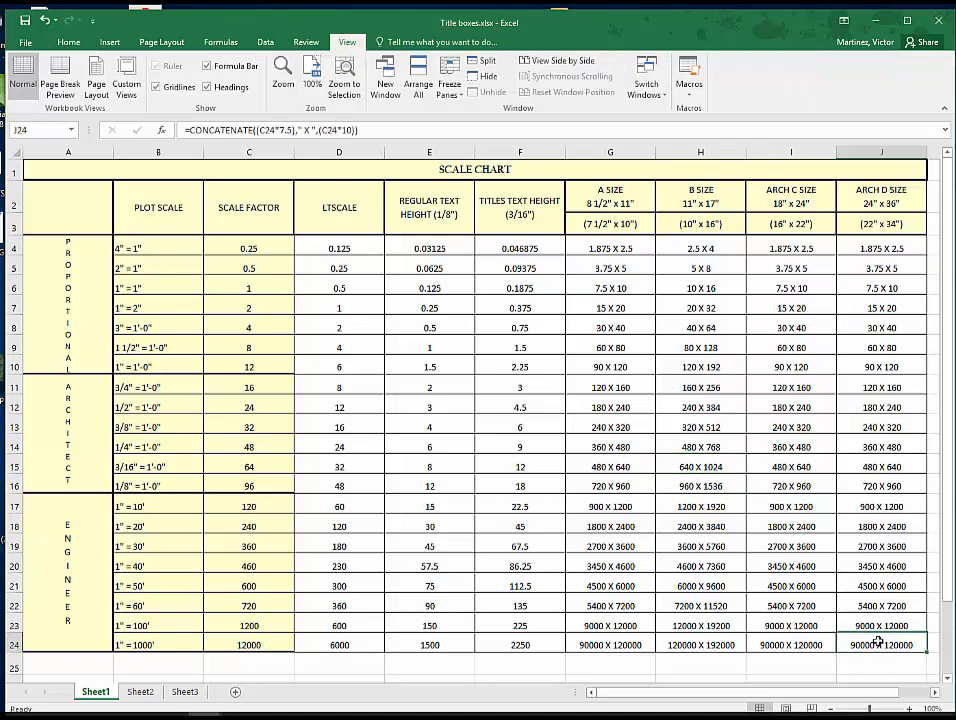
- Set the width of column A to 4.5
left_click(76, 152)
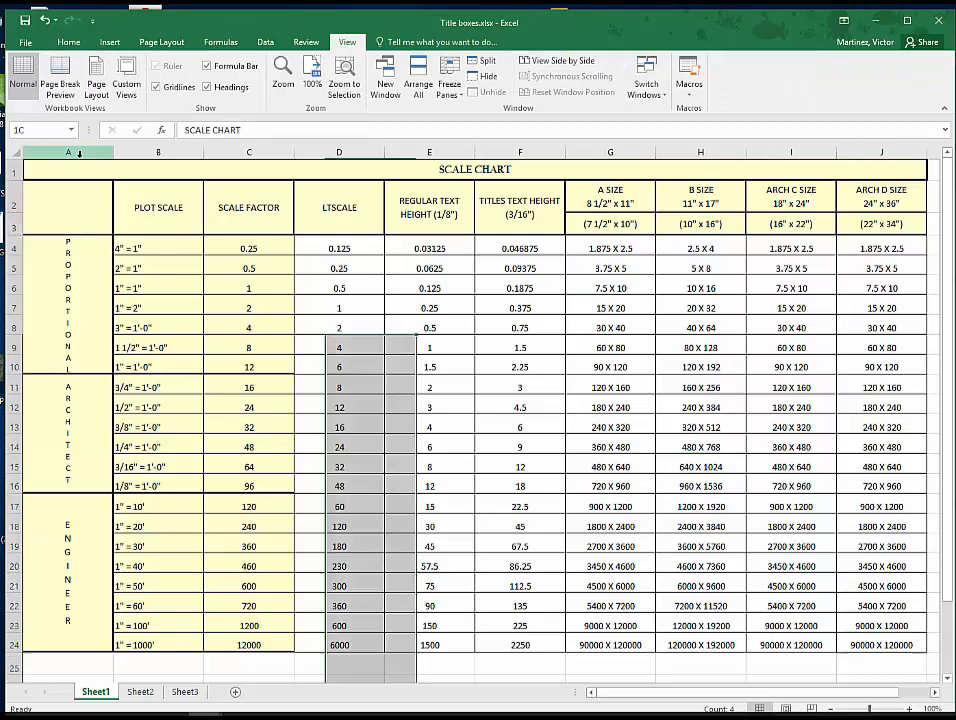
right_click(80, 156)
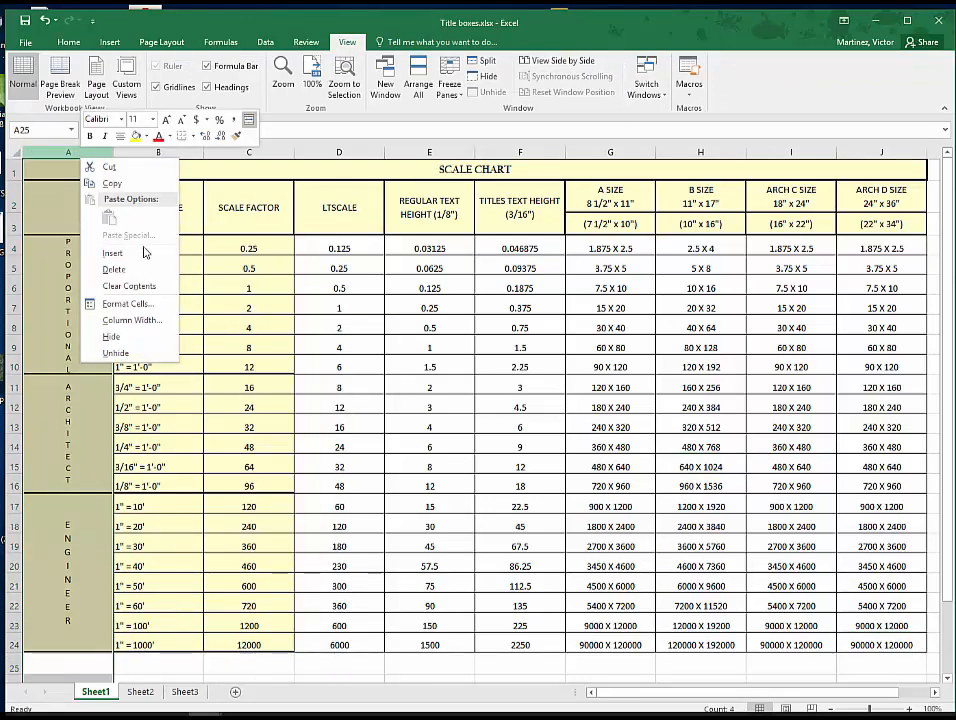
left_click(140, 320)
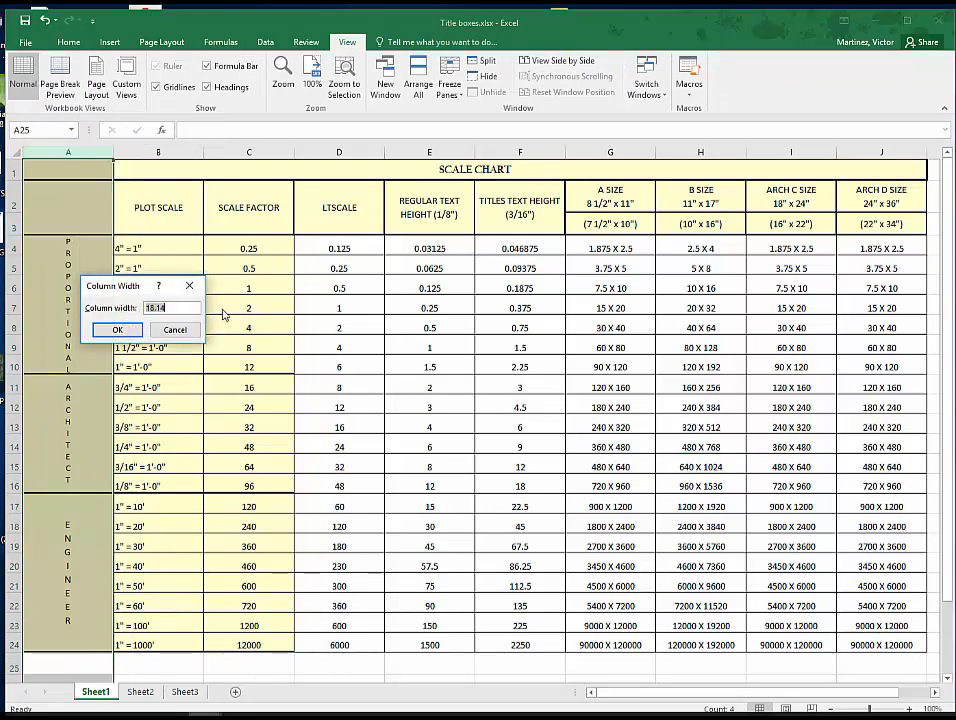
type("4.5")
key("Return")
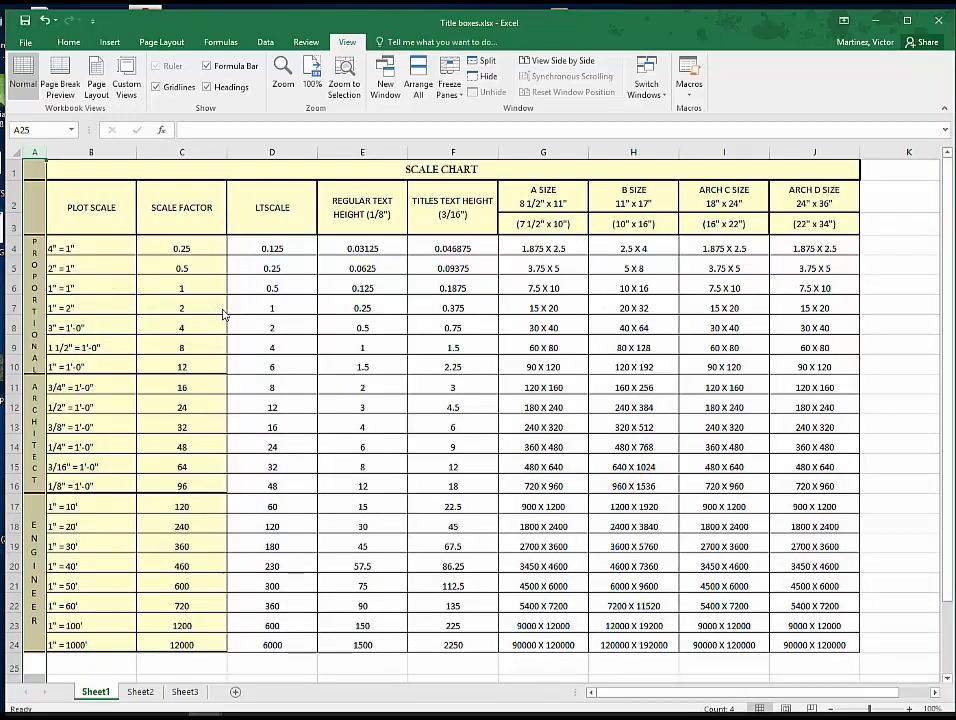
- Set the width of column B, the plot scale column, to 18.09
left_click(97, 155)
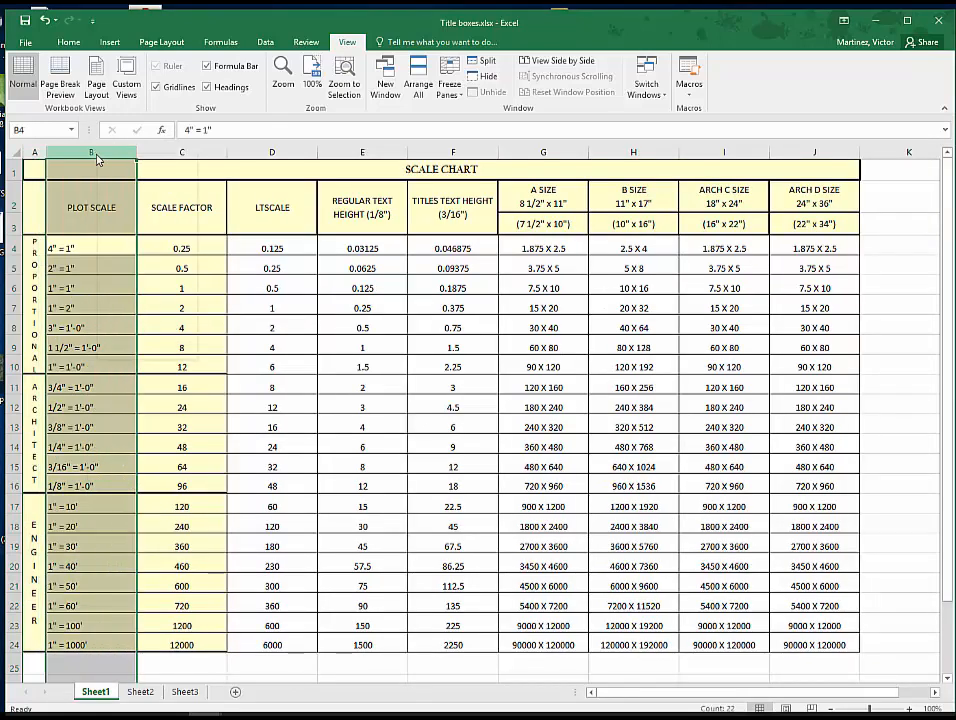
right_click(97, 158)
left_click(120, 316)
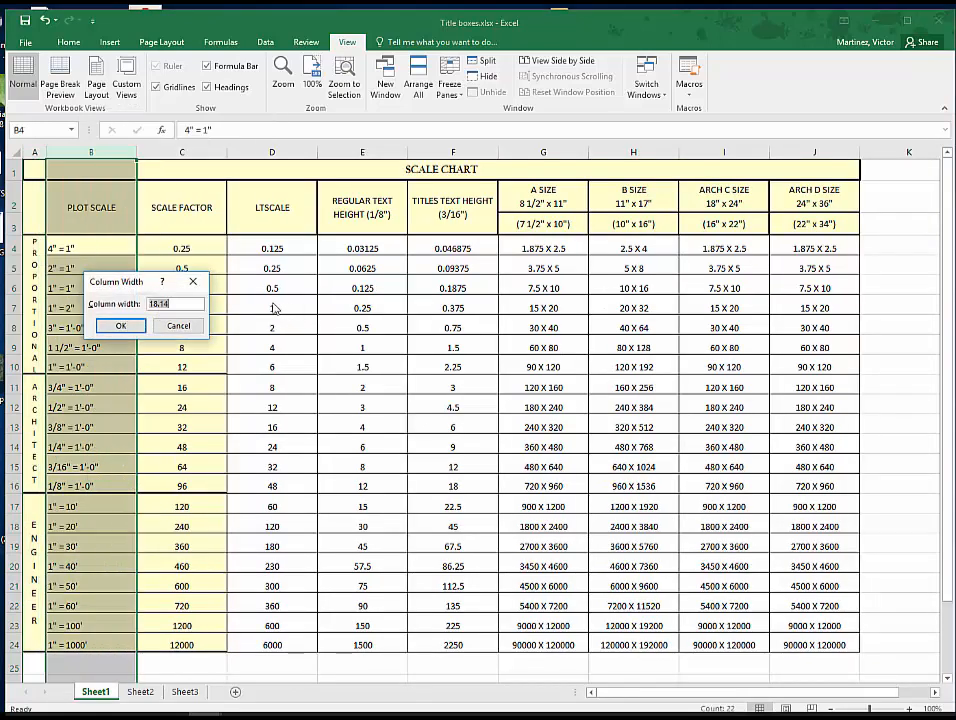
type("18.09")
key("Return")
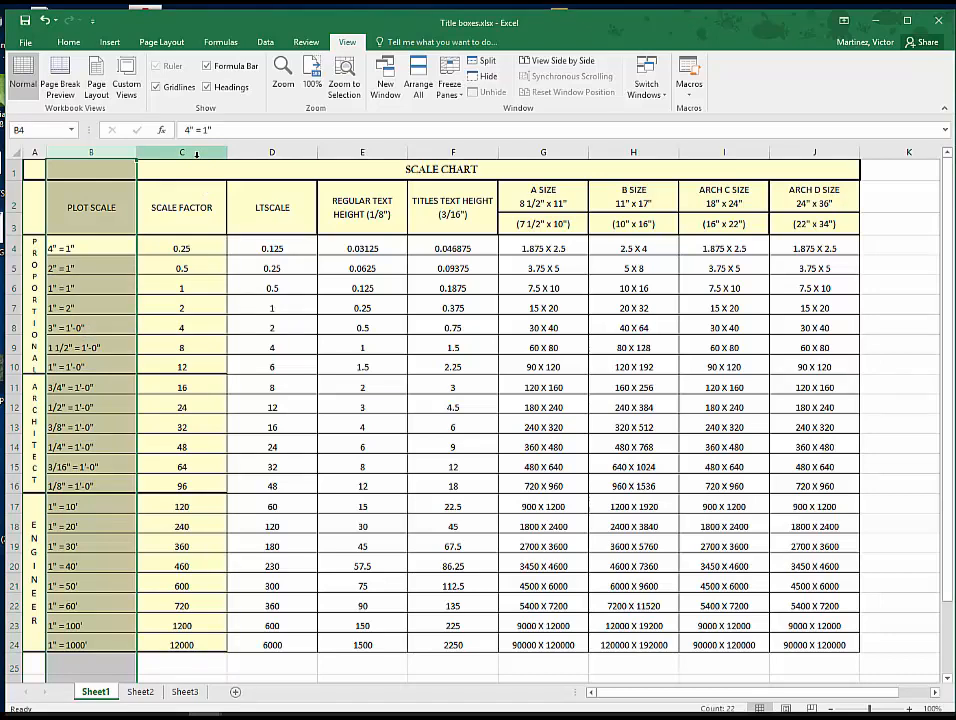
- Set the width of columns C and D, scale factor and LTSCALE, to 7.43
left_click_drag(196, 153, 250, 154)
right_click(252, 154)
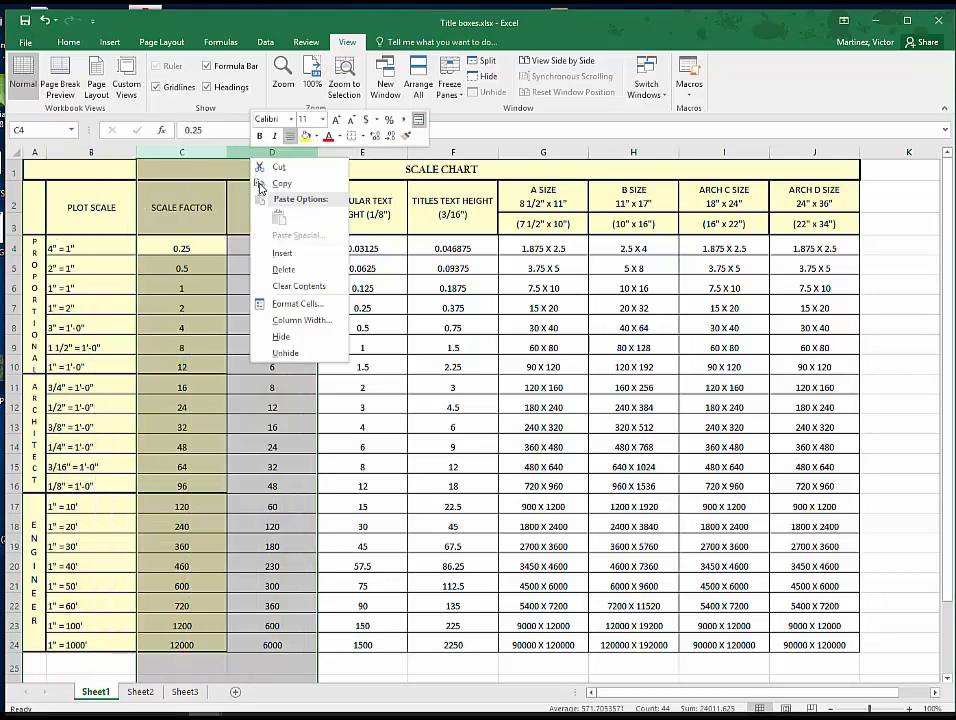
left_click(300, 320)
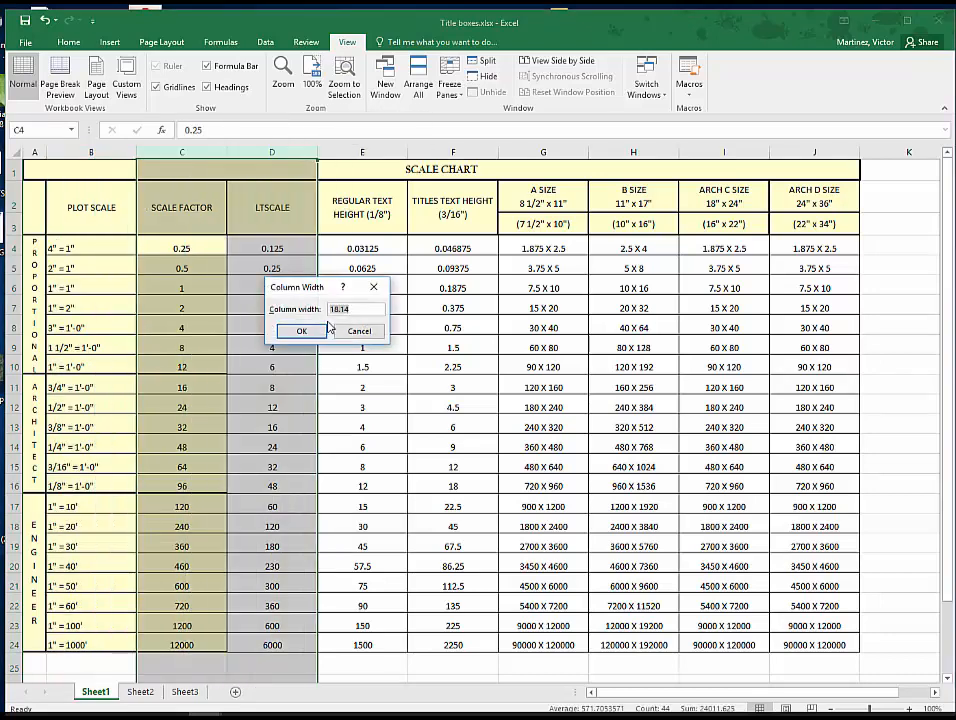
type("7.43")
key("Return")
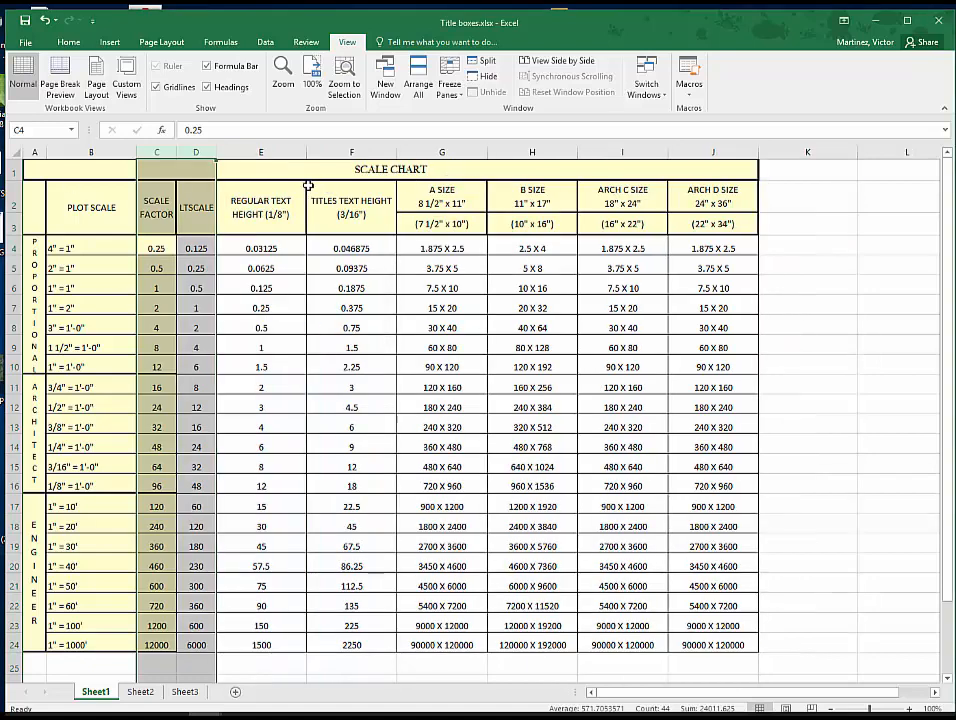
- Set the width of columns E and F, the two text height columns, to 9.09
left_click_drag(240, 152, 331, 156)
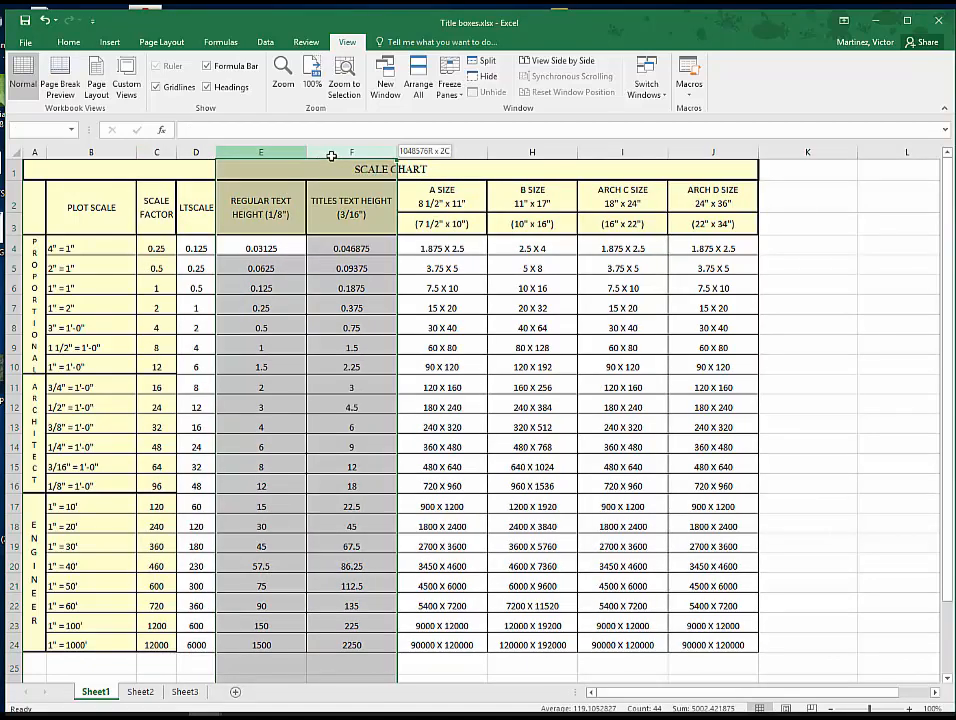
right_click(341, 156)
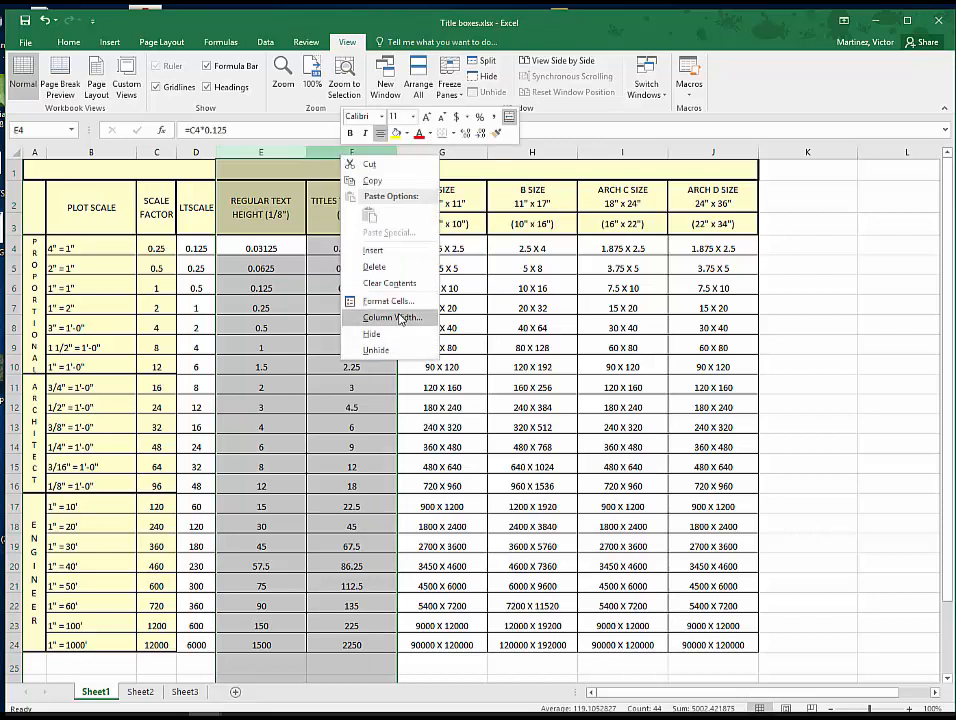
left_click(400, 318)
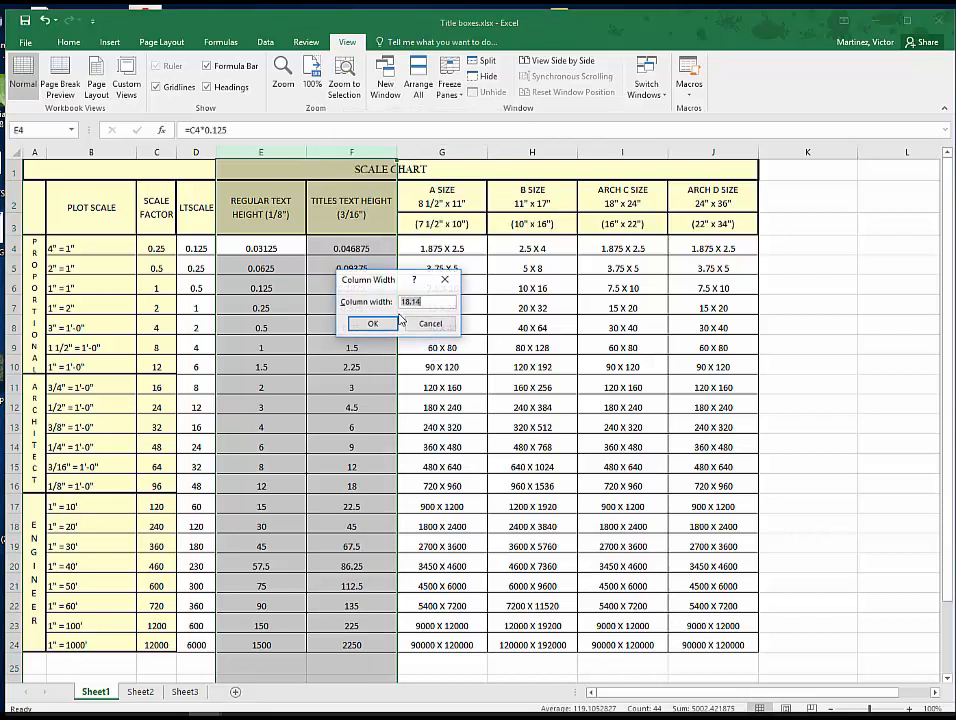
type("9.09")
left_click(366, 324)
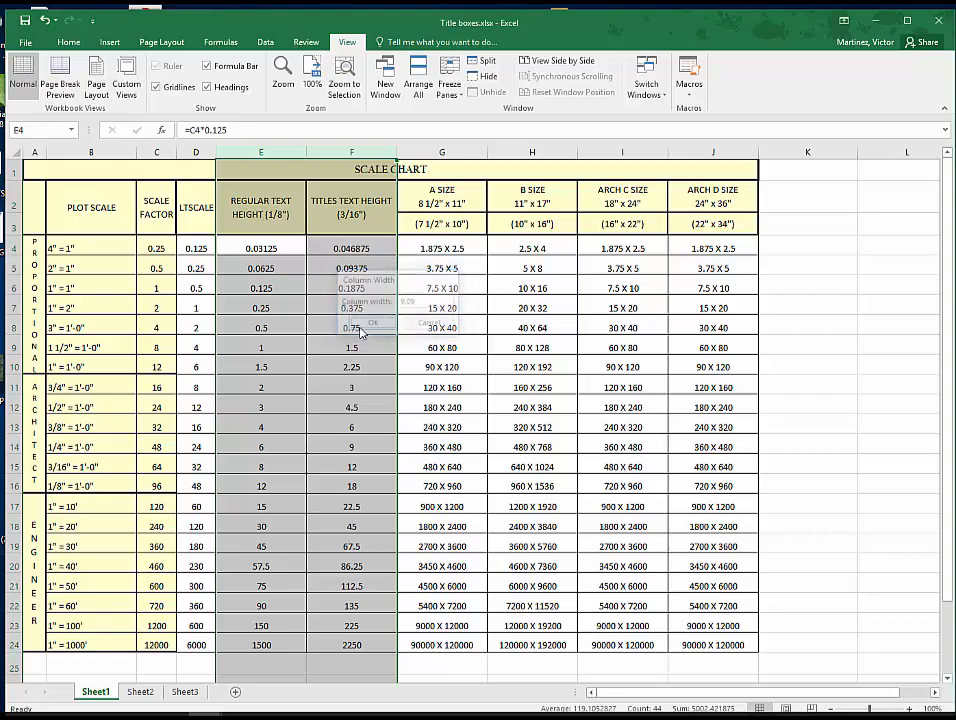
- Narrow the sheet size columns G to J together to one equal column width
left_click_drag(362, 152, 612, 148)
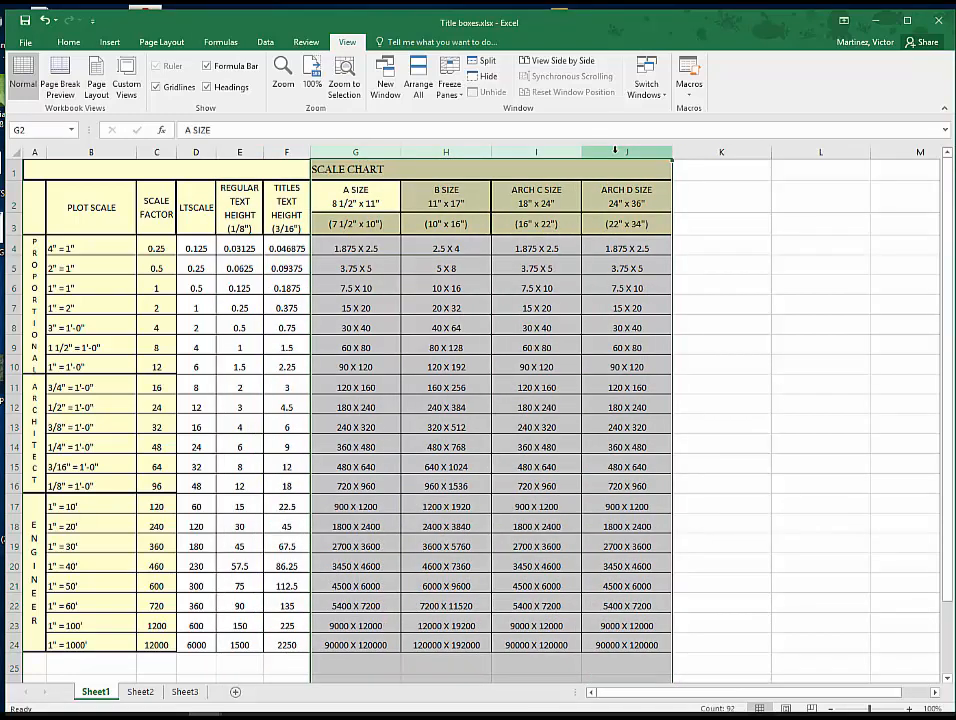
right_click(613, 150)
left_click(668, 316)
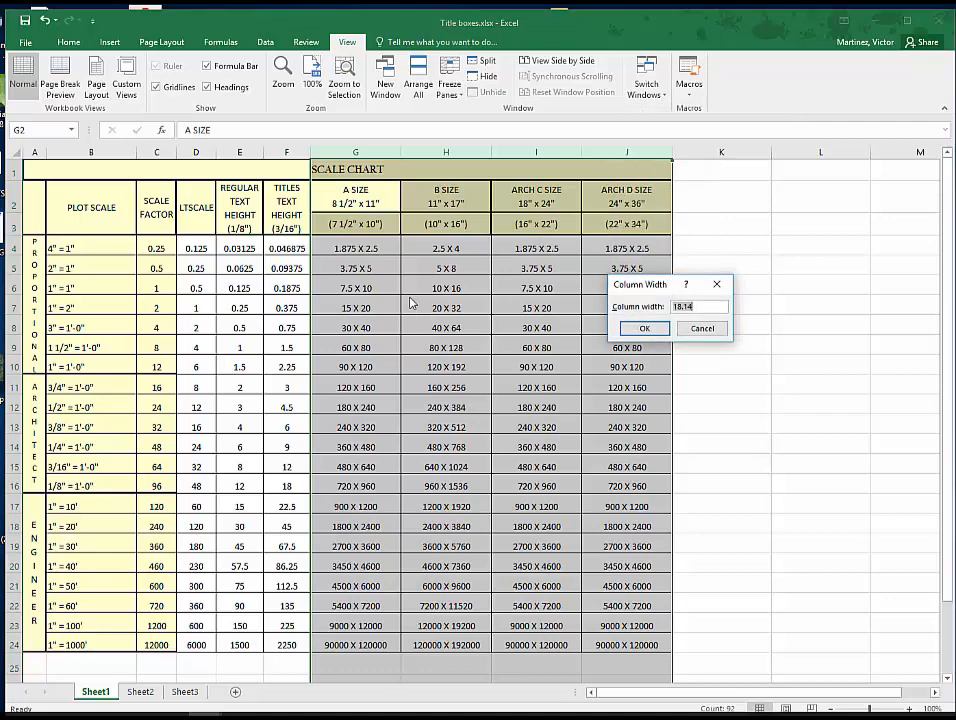
type("14")
key("Return")
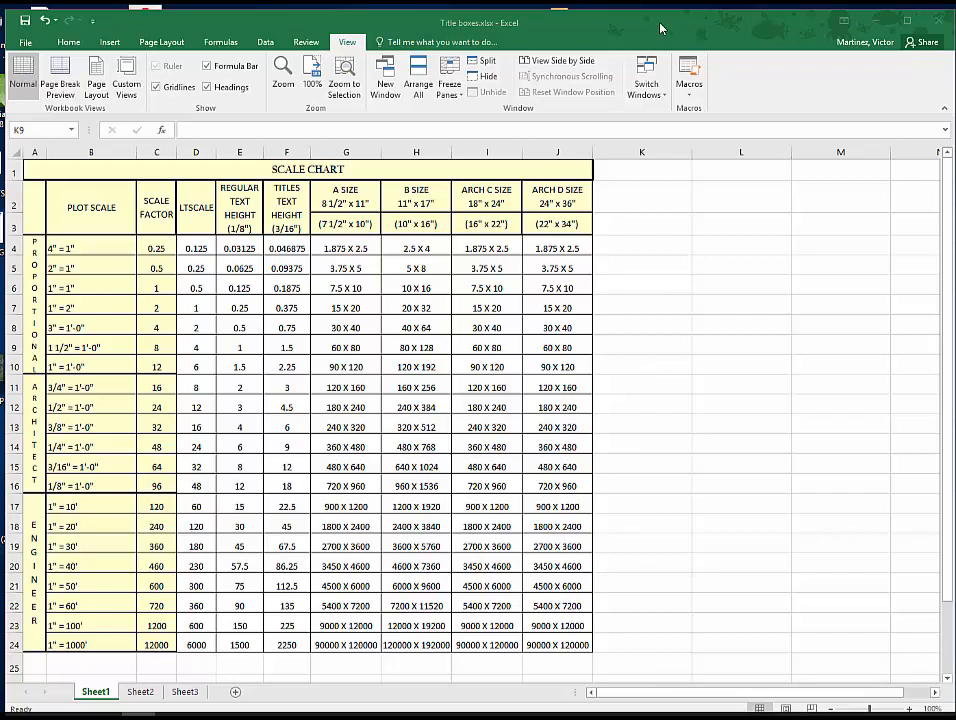
- Switch to the Finished SCALE CHART workbook and set its whole chart, A1:J24, as the print area
left_click(648, 88)
left_click(670, 106)
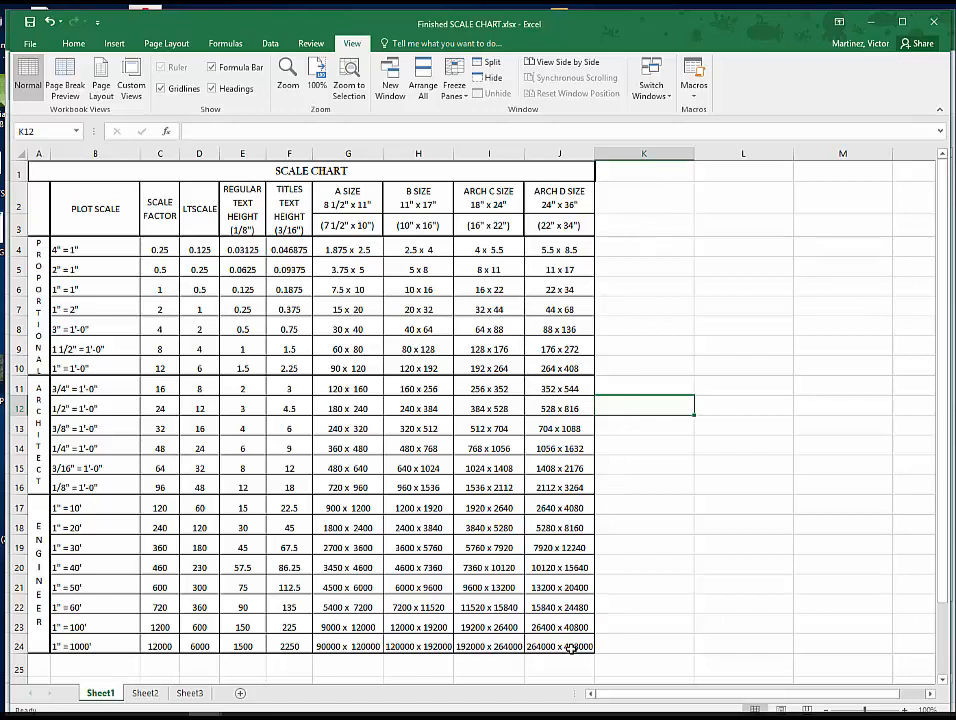
left_click_drag(570, 647, 57, 178)
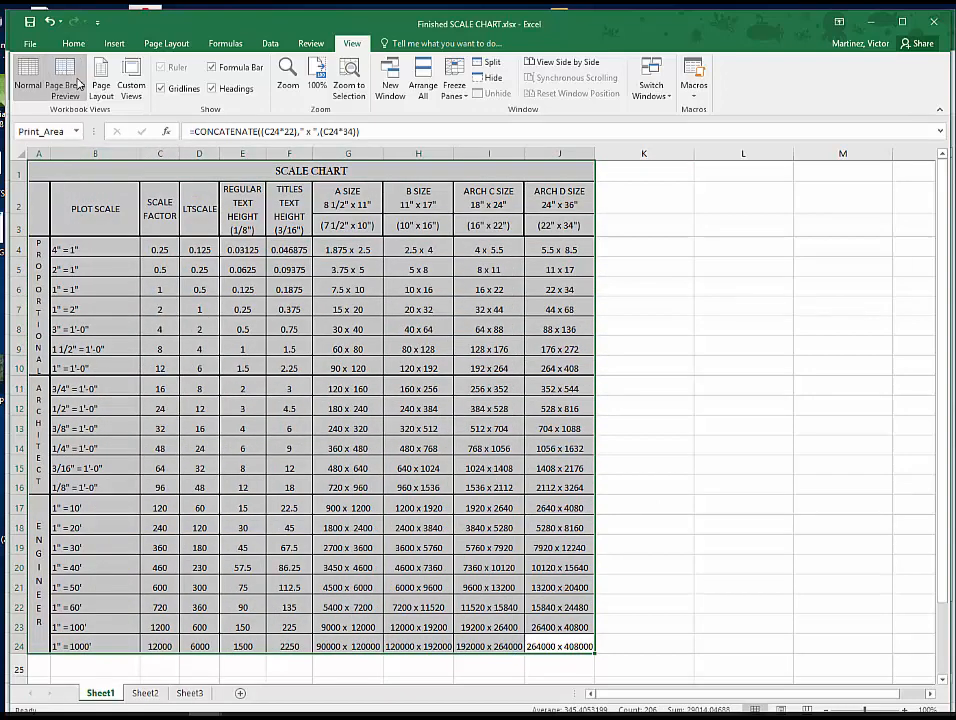
left_click(166, 43)
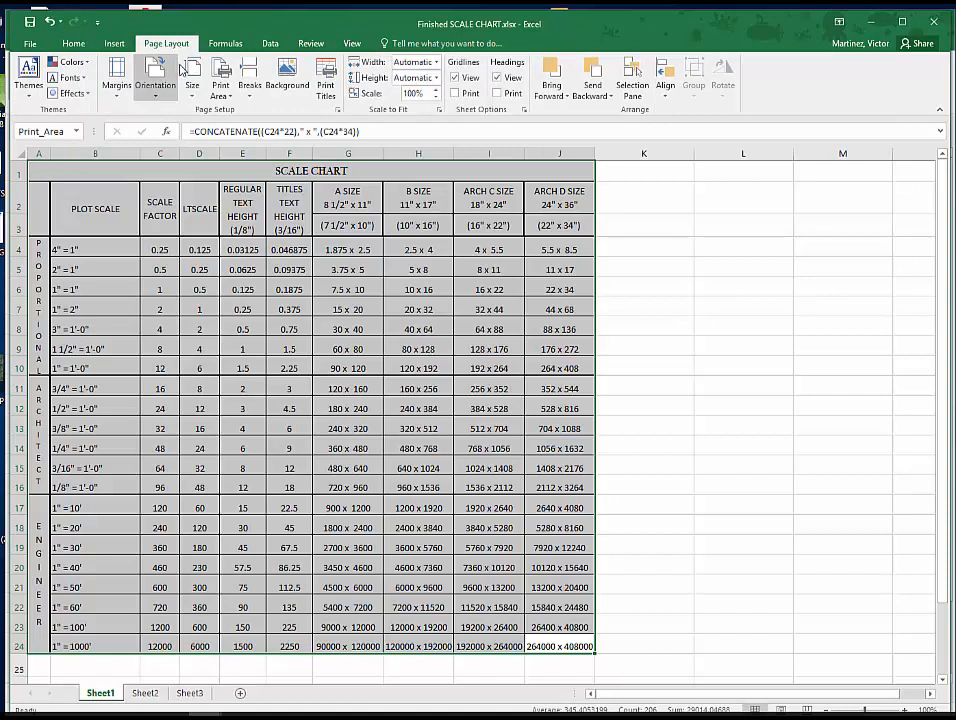
left_click(228, 97)
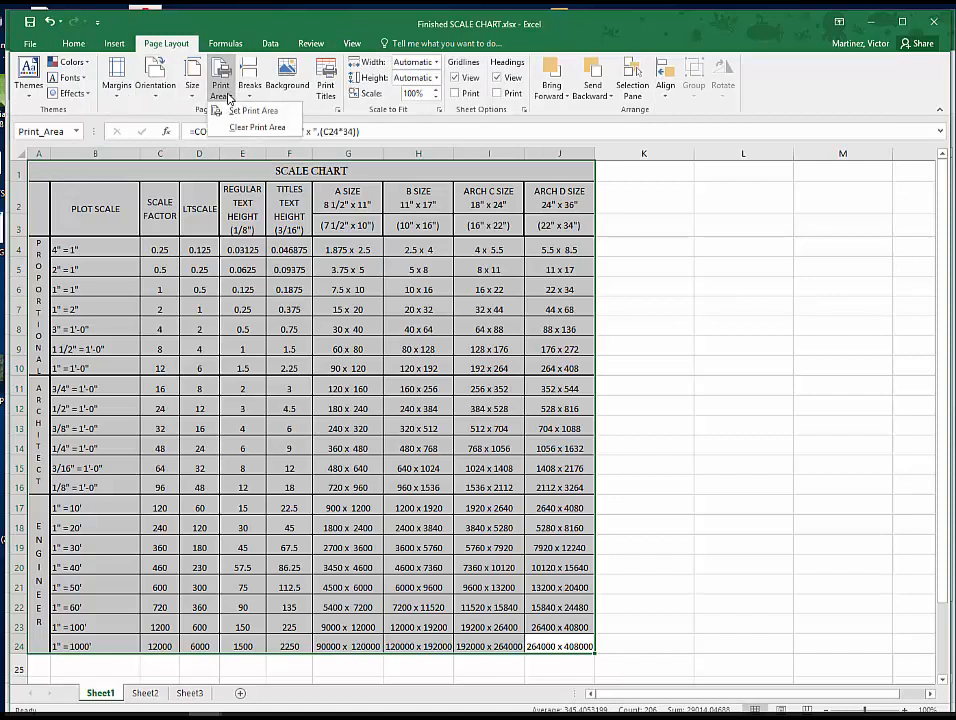
left_click(245, 112)
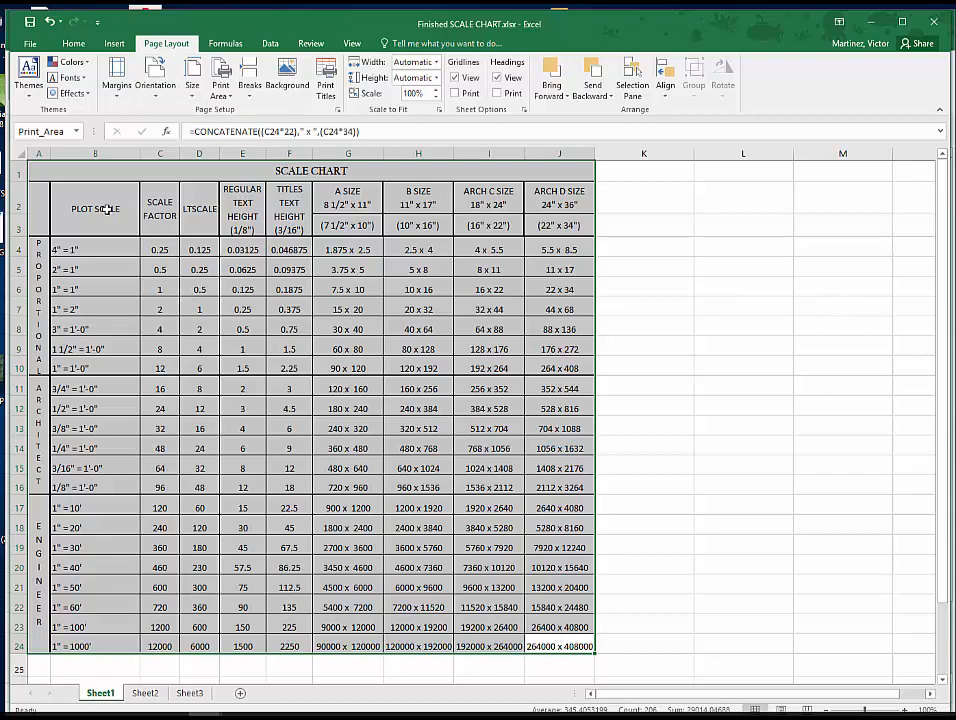
left_click(132, 171)
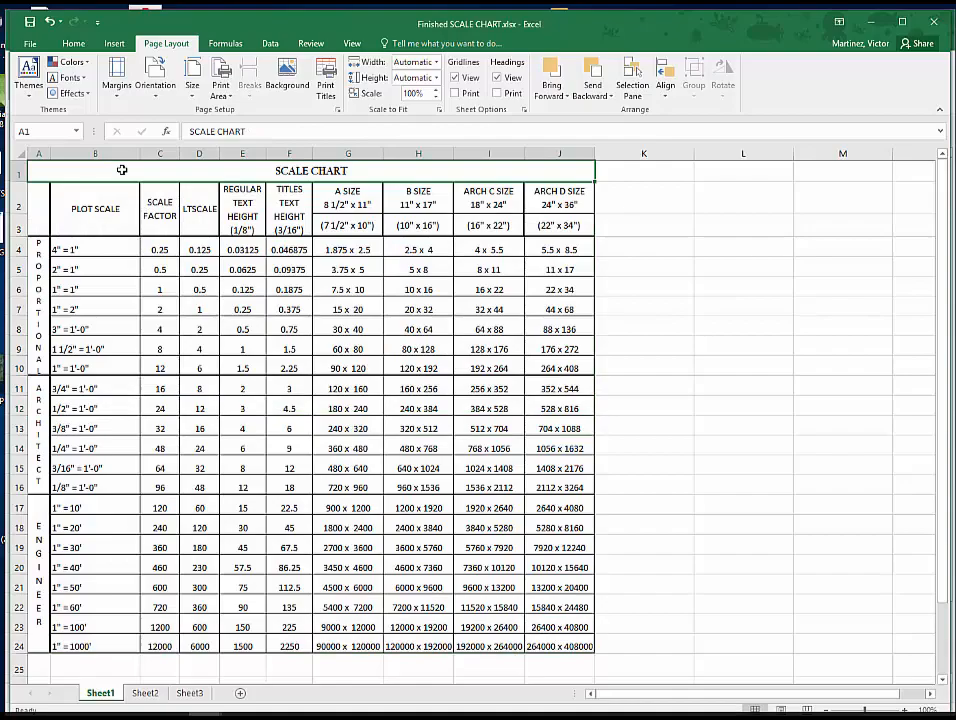
left_click(30, 44)
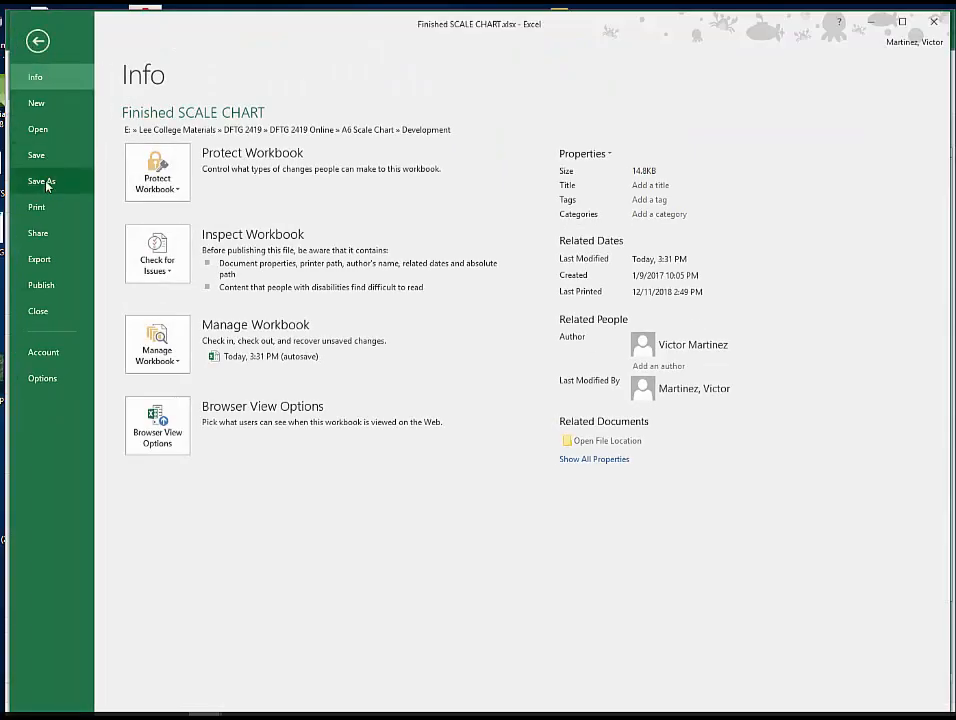
left_click(37, 41)
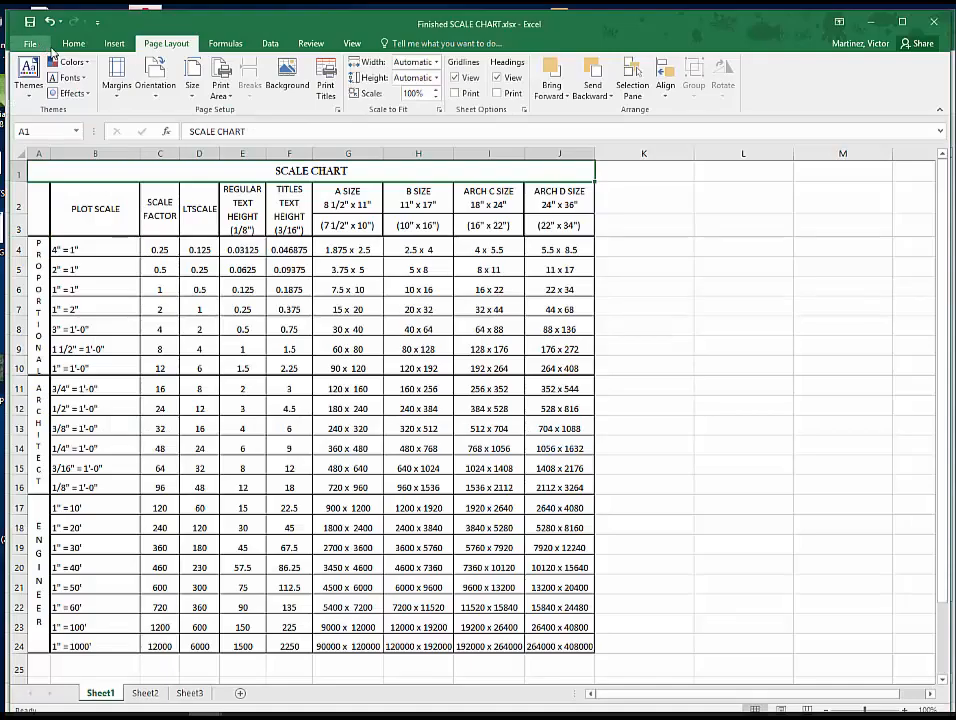